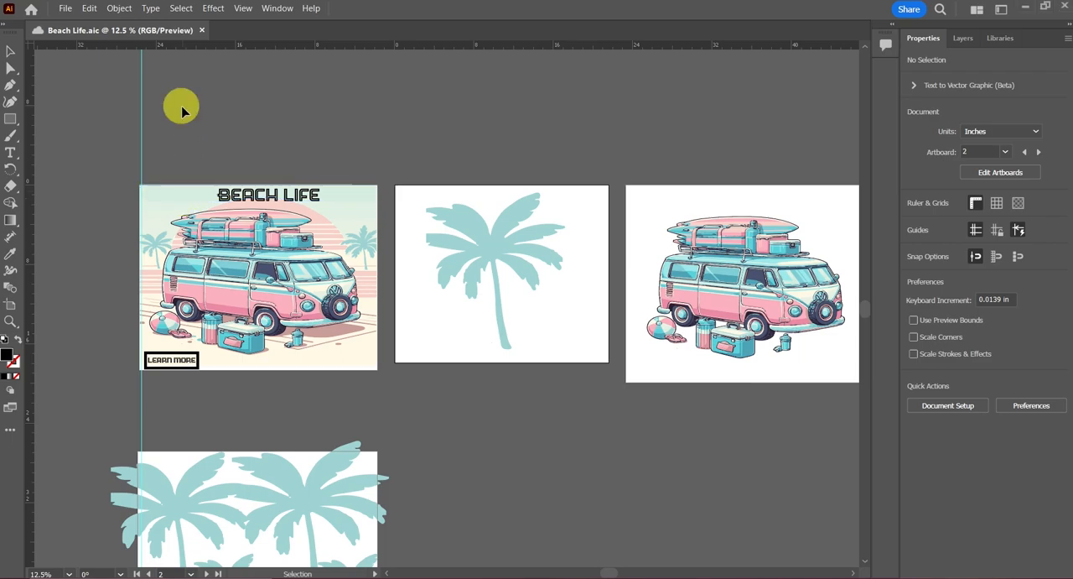
Step: Resize the BEACH LIFE heading to about 10.24 in wide and 2.37 in high
key(ctrl+plus)
scroll(184, 112, left, 6)
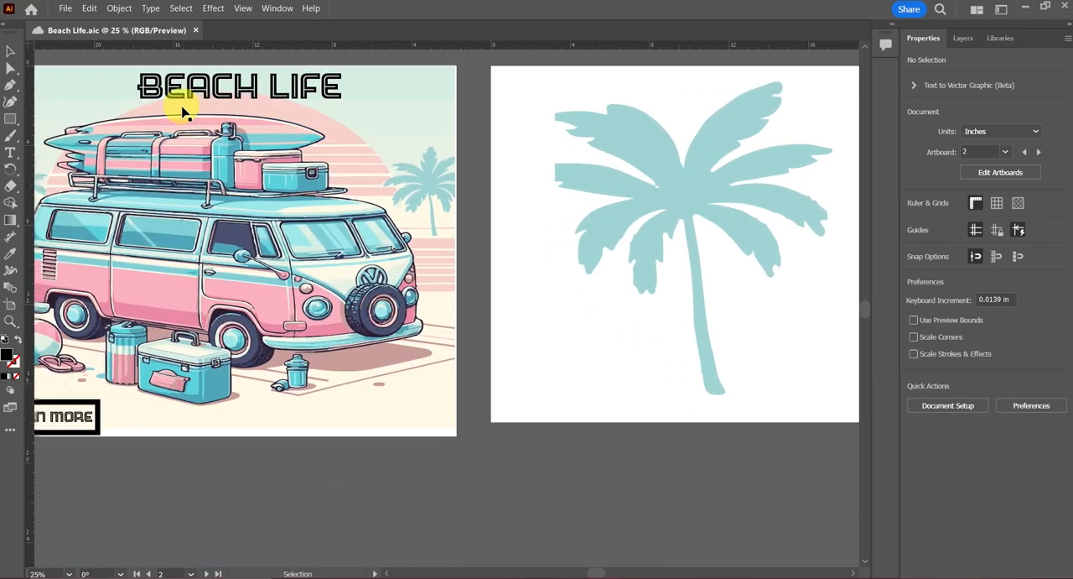
scroll(185, 111, up, 2)
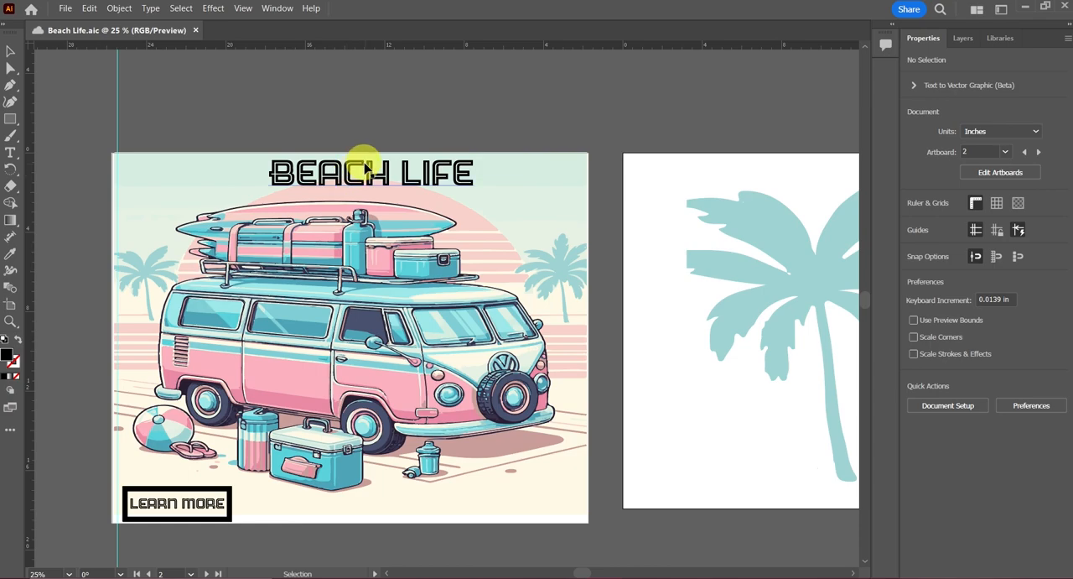
click(367, 170)
key(ctrl+plus)
key(ctrl+plus)
key(ctrl+plus)
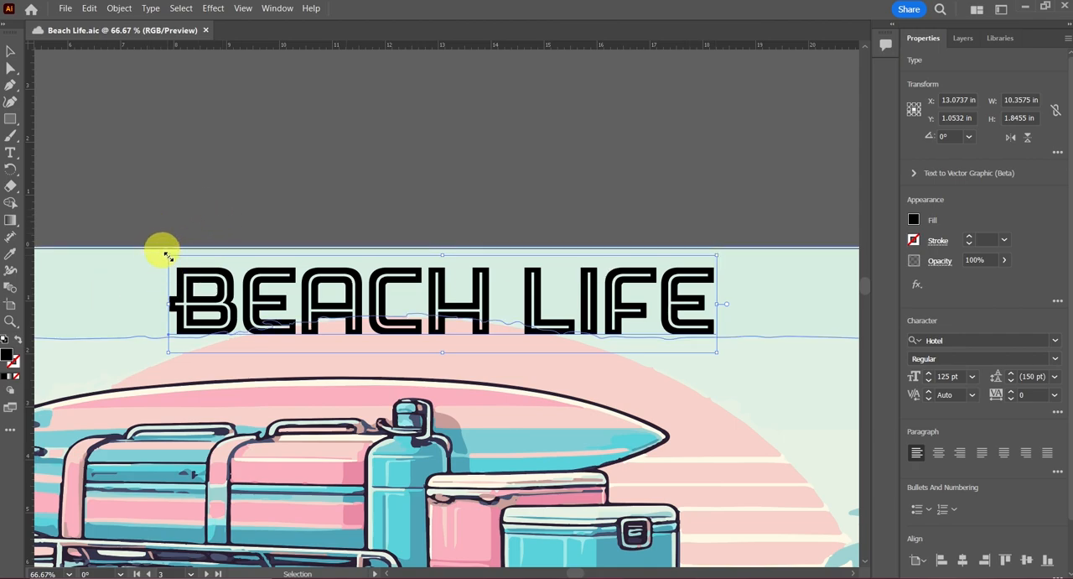
drag(167, 255, 173, 227)
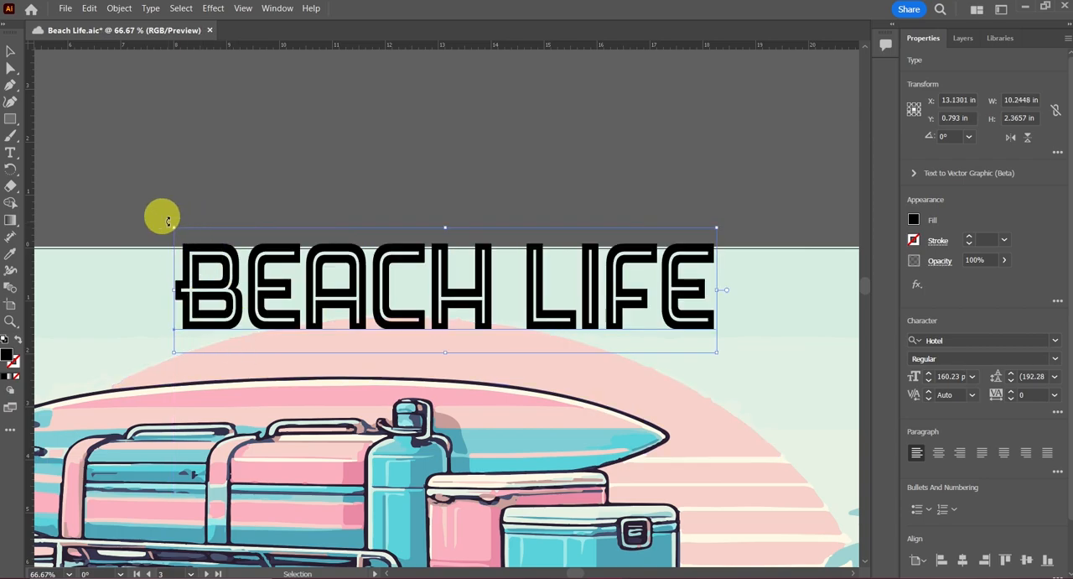
drag(168, 221, 210, 180)
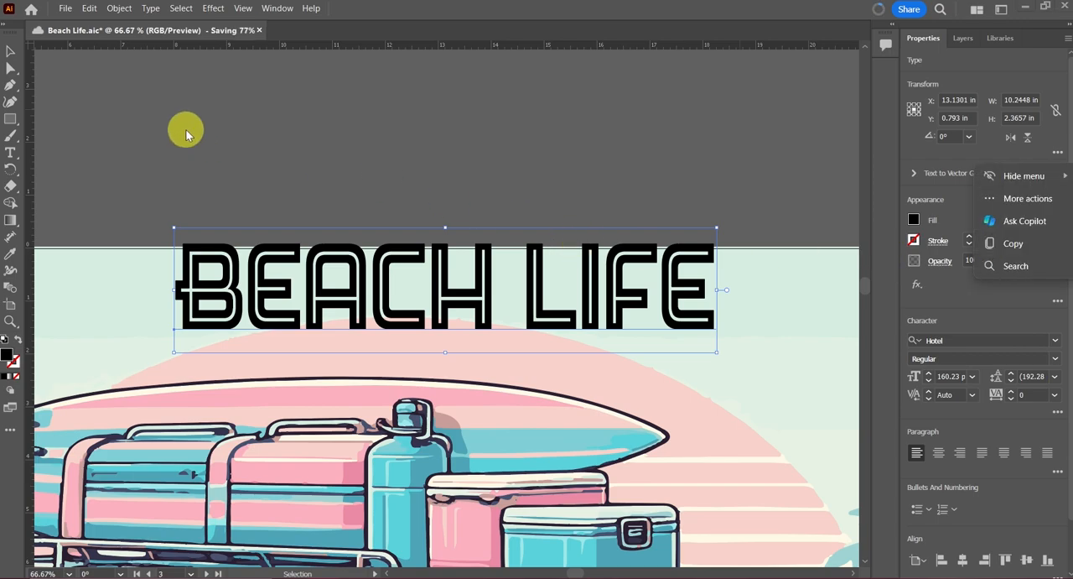
Step: Hide the bounding box and move the BEACH LIFE heading above the van artboard
click(243, 8)
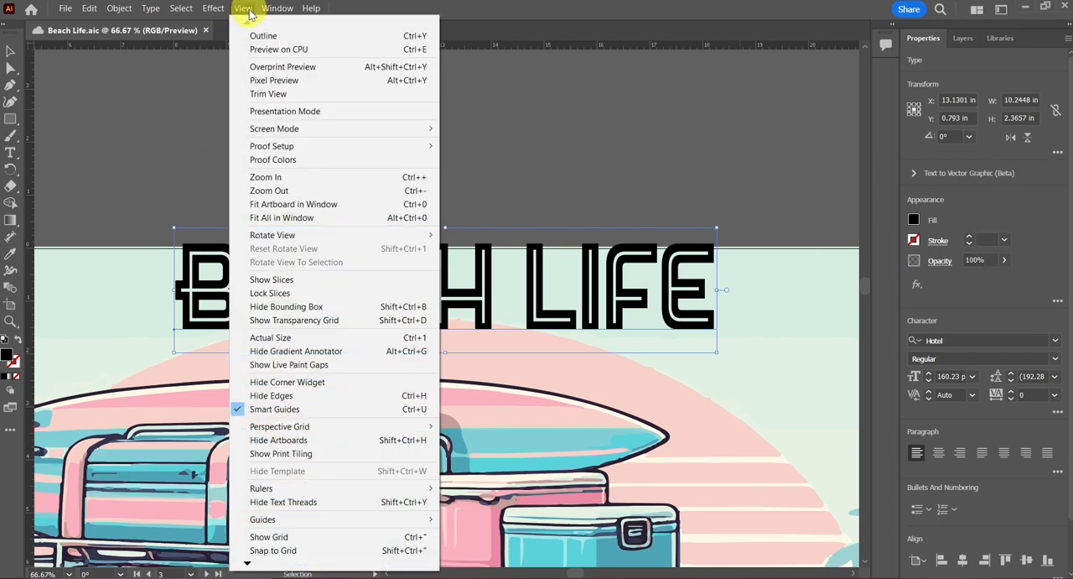
click(294, 312)
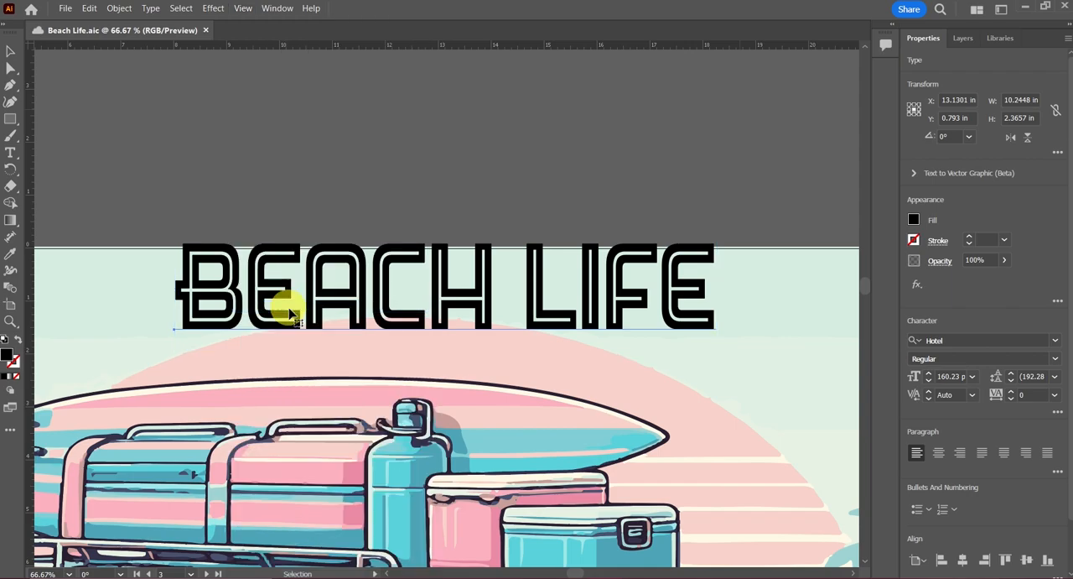
click(230, 317)
drag(230, 316, 259, 188)
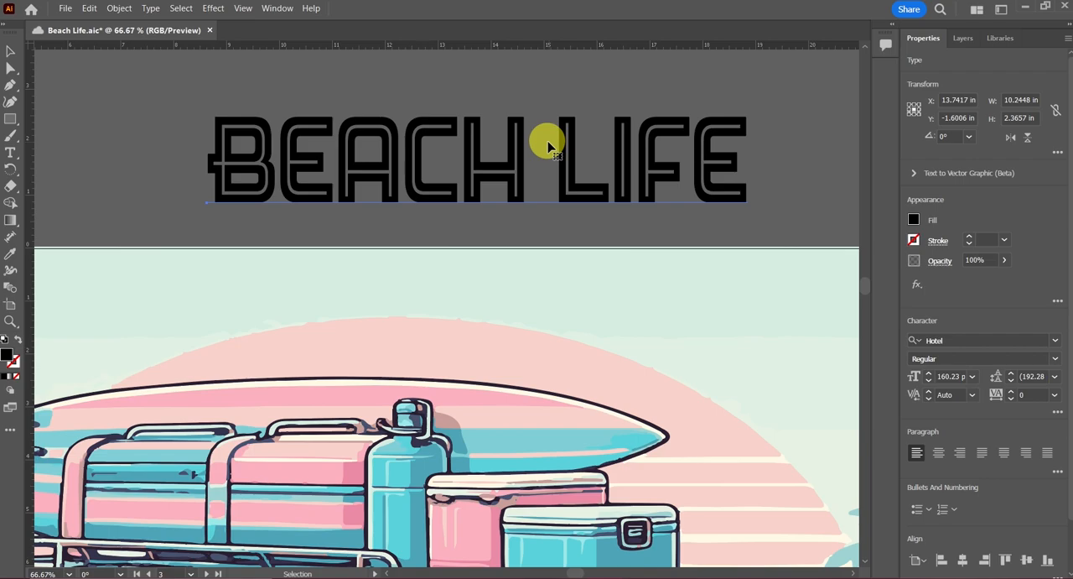
Step: Show the bounding box again
click(243, 10)
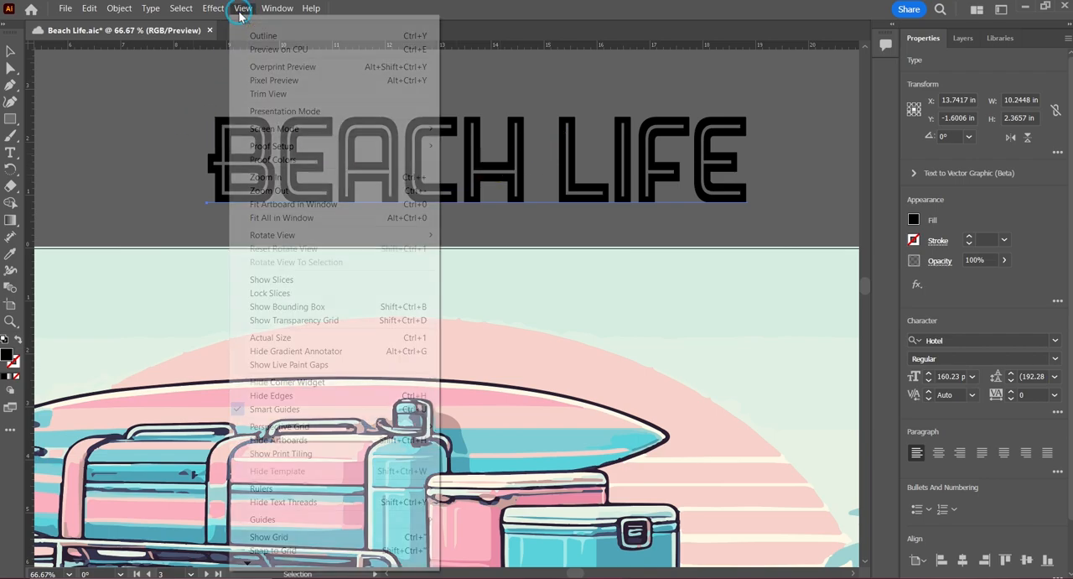
click(289, 307)
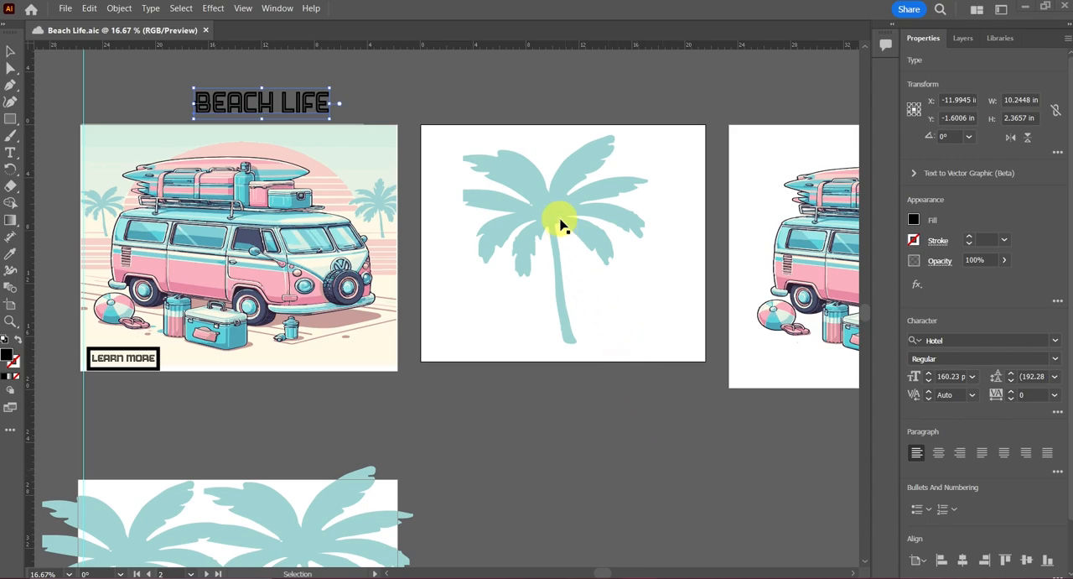
Step: Move the large palm tree off its artboard onto empty canvas, to about X 26.1 in, Y 37.4 in
scroll(618, 446, down, 2)
scroll(618, 446, down, 2)
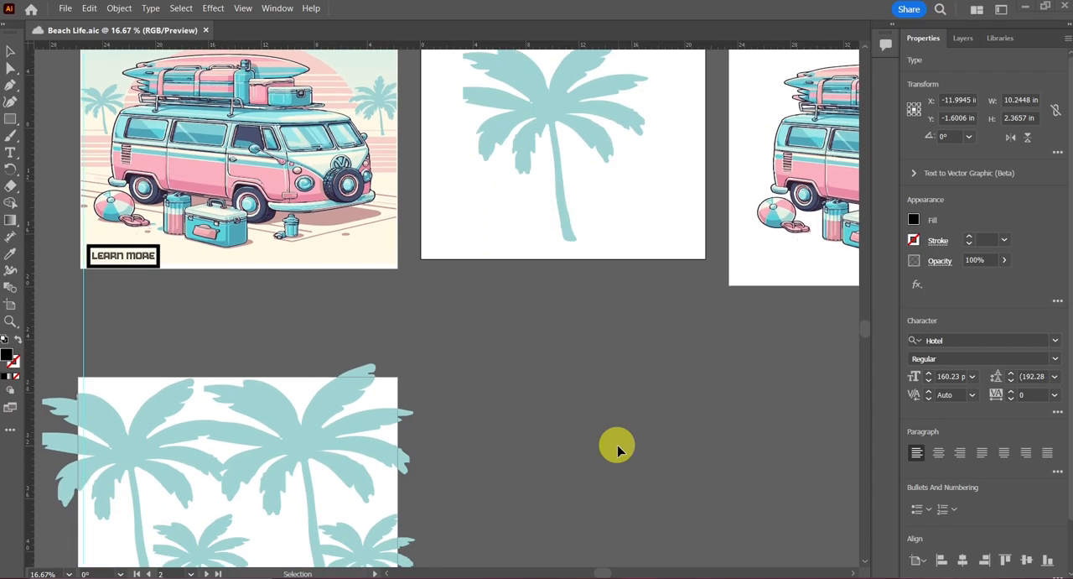
drag(549, 80, 628, 408)
scroll(723, 404, right, 2)
scroll(721, 400, down, 4)
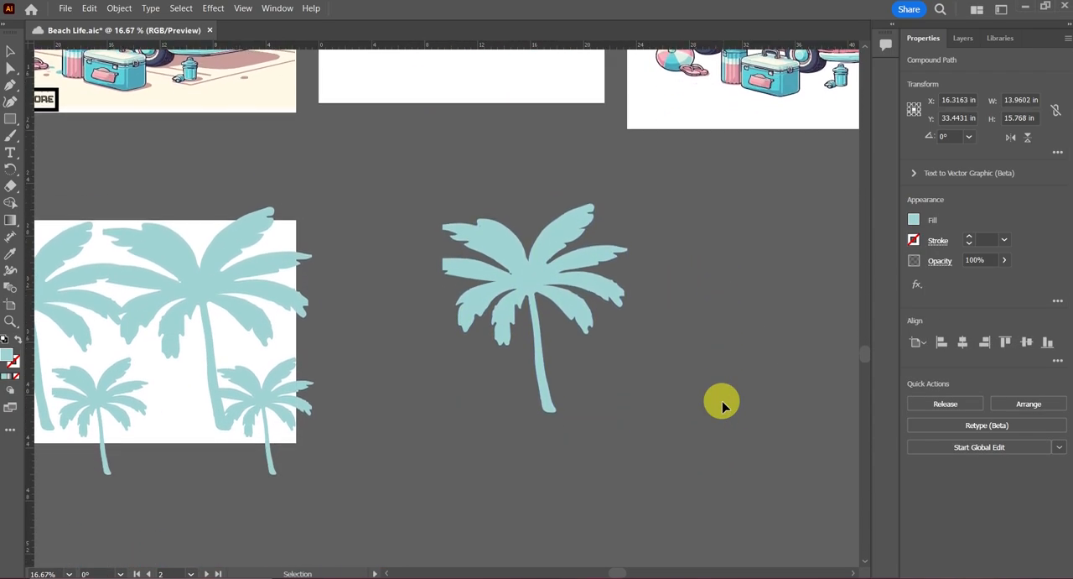
scroll(721, 400, right, 1)
drag(450, 240, 578, 295)
key(ctrl+equal)
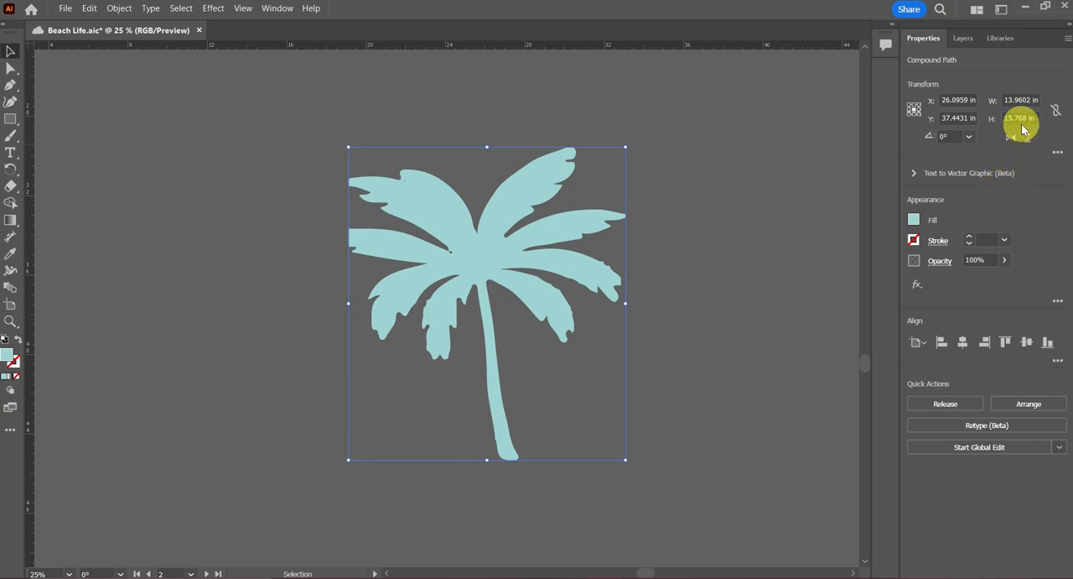
Step: Constrain the palm tree's width and height proportions and scale its width to 40%
click(1032, 99)
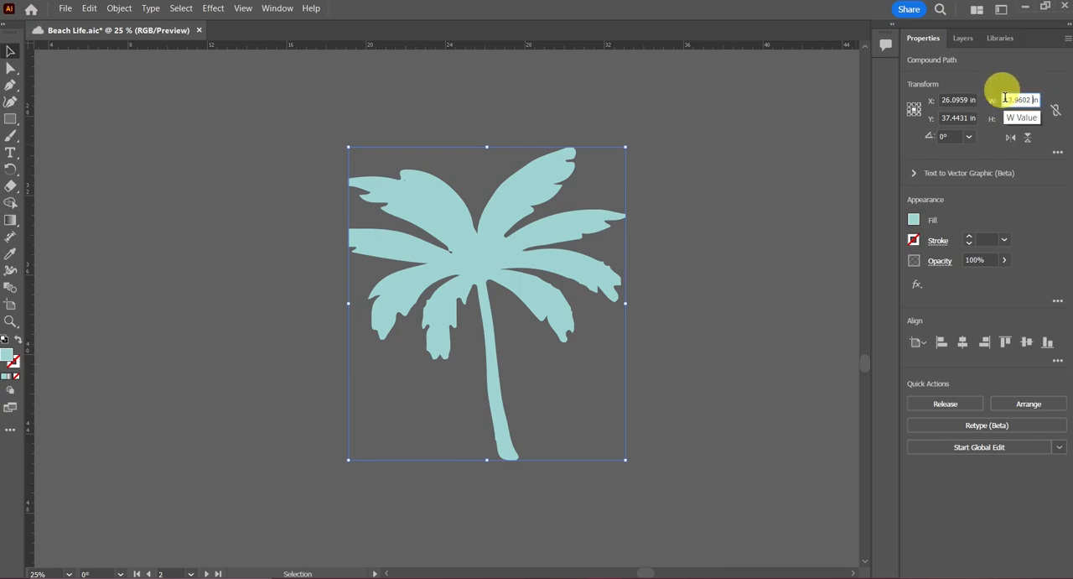
drag(1005, 100, 1046, 102)
key(BackSpace)
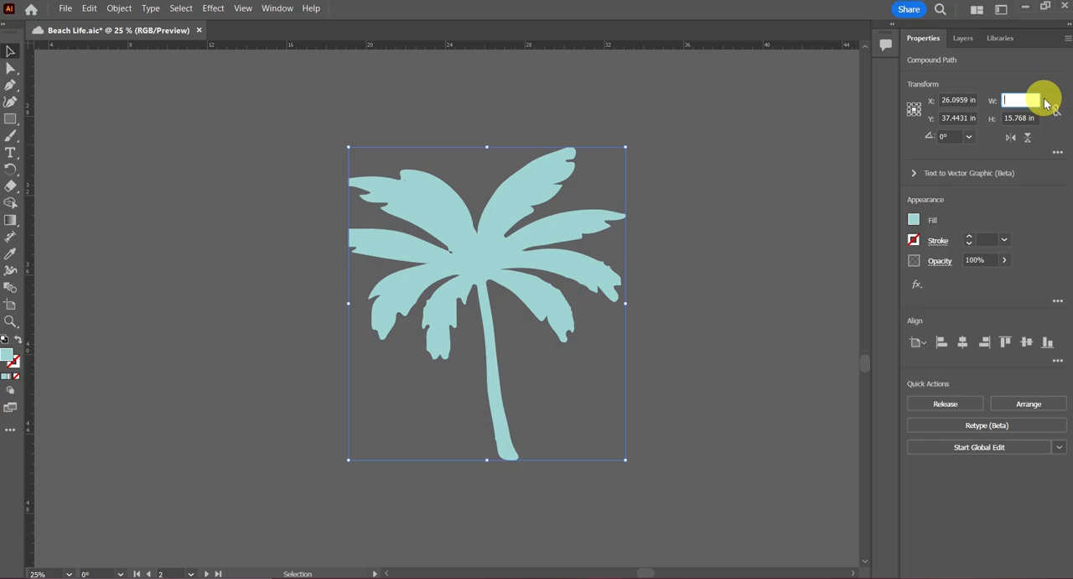
text(40)
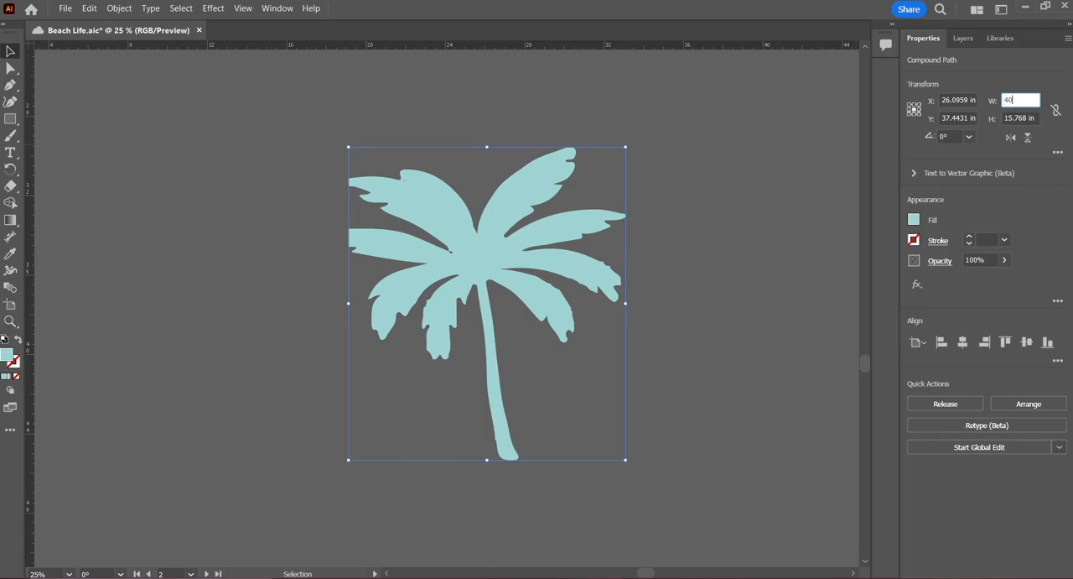
text(%)
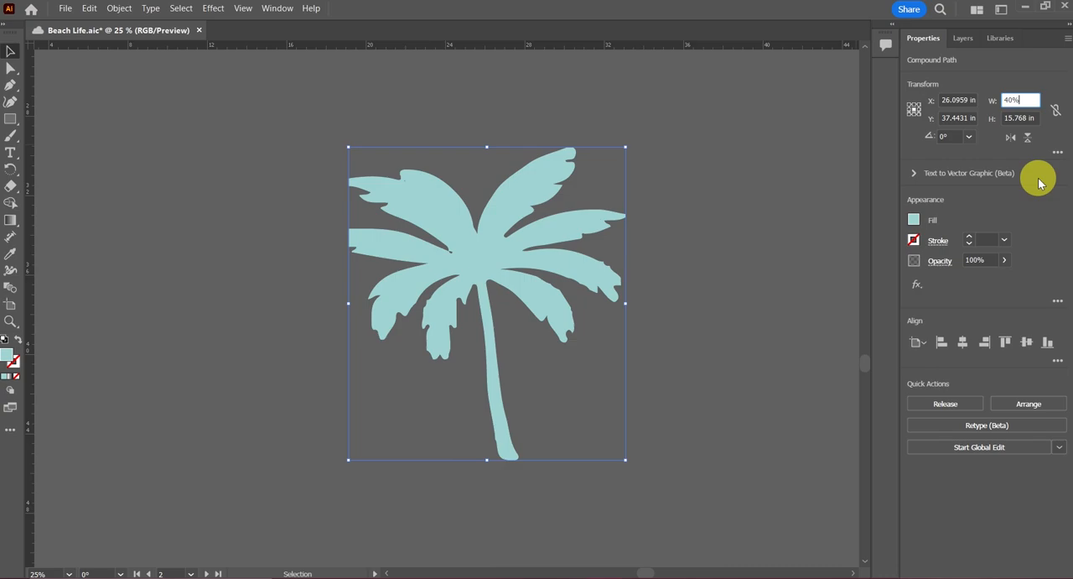
click(1057, 114)
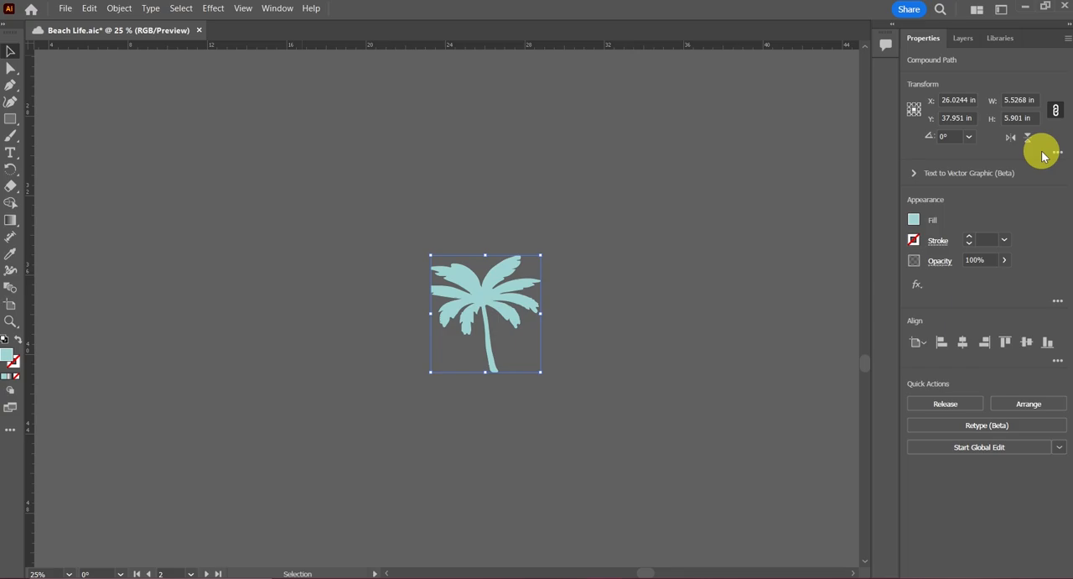
click(1055, 109)
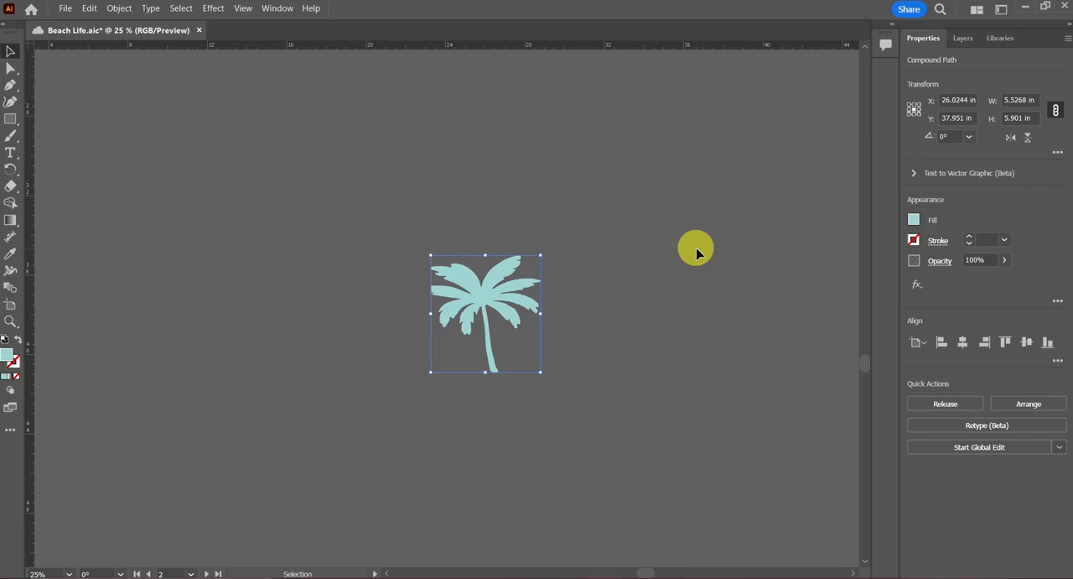
Step: Undo the palm tree's scaling and enable Scale Strokes & Effects in its transform options
key(ctrl+z)
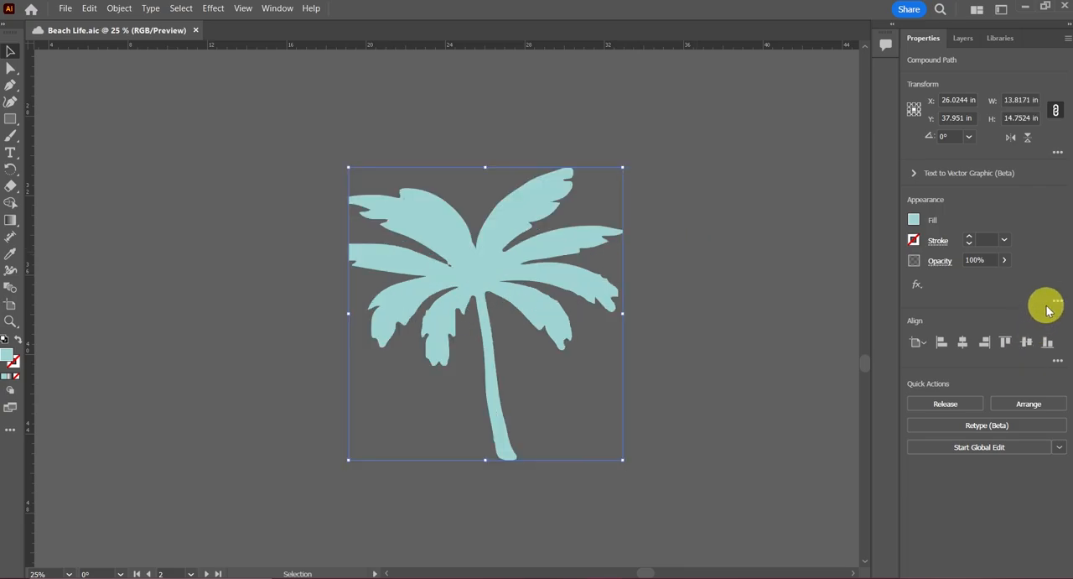
click(1058, 153)
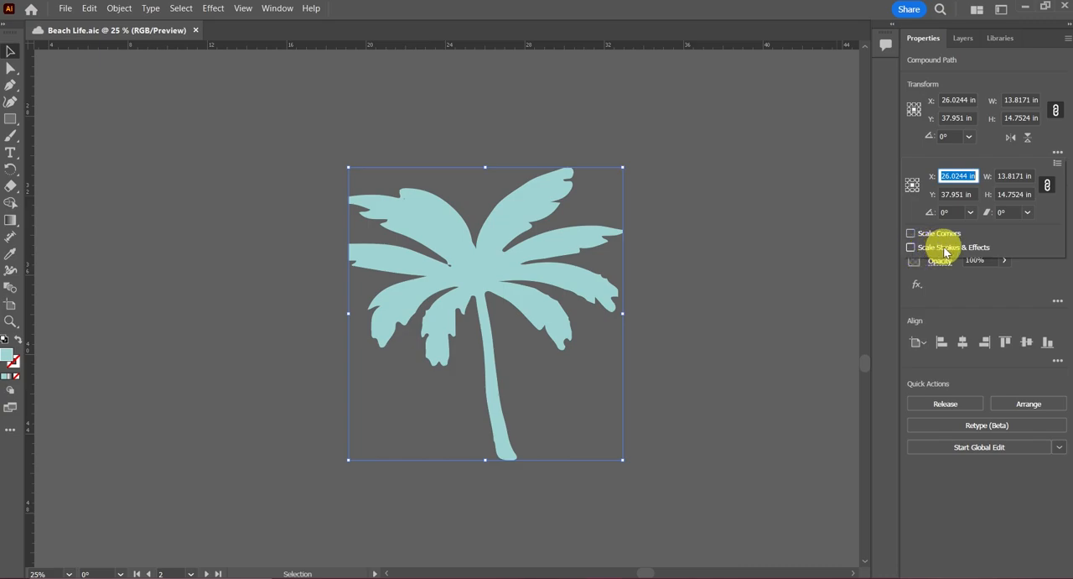
click(912, 249)
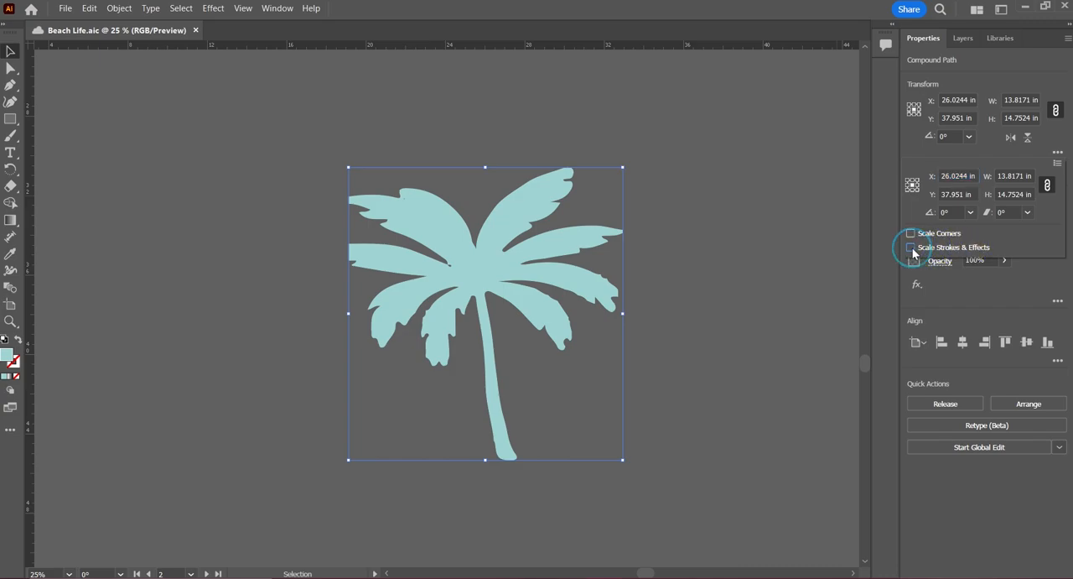
Step: Scale the palm tree proportionally by setting its width to 40%
click(1027, 98)
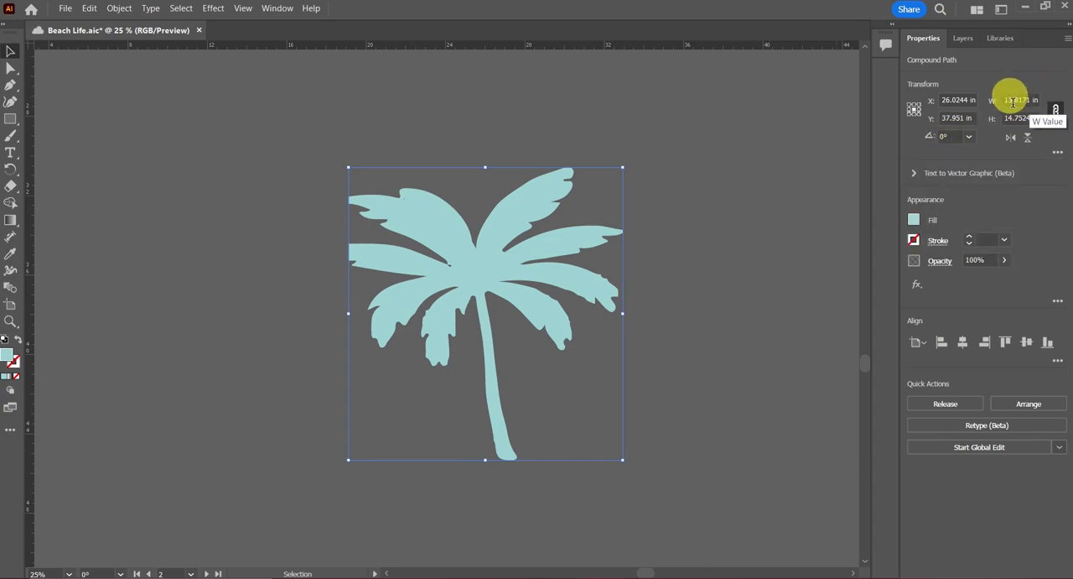
drag(1007, 100, 1040, 102)
text(40%)
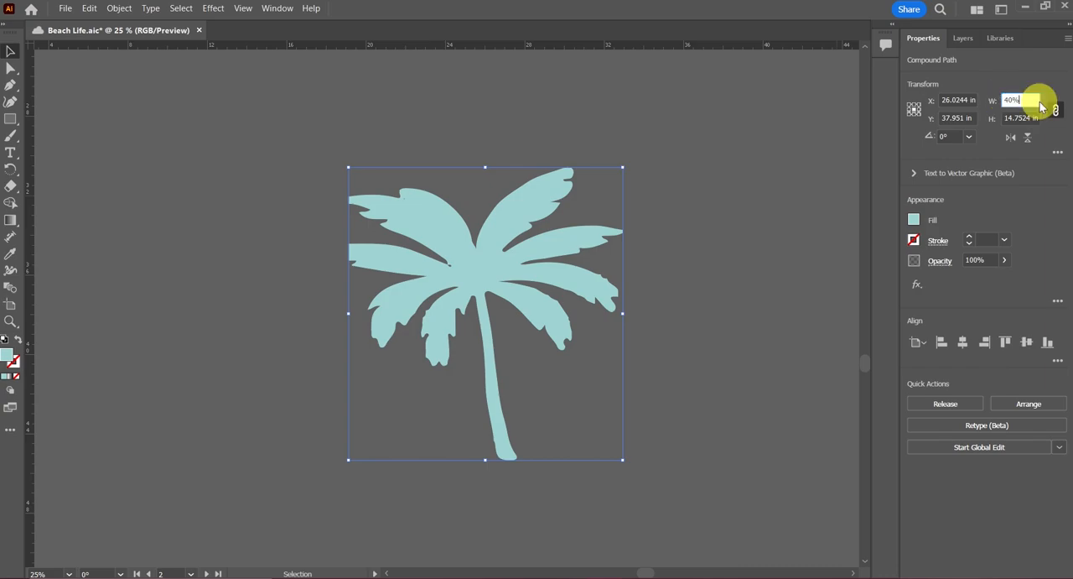
key(Return)
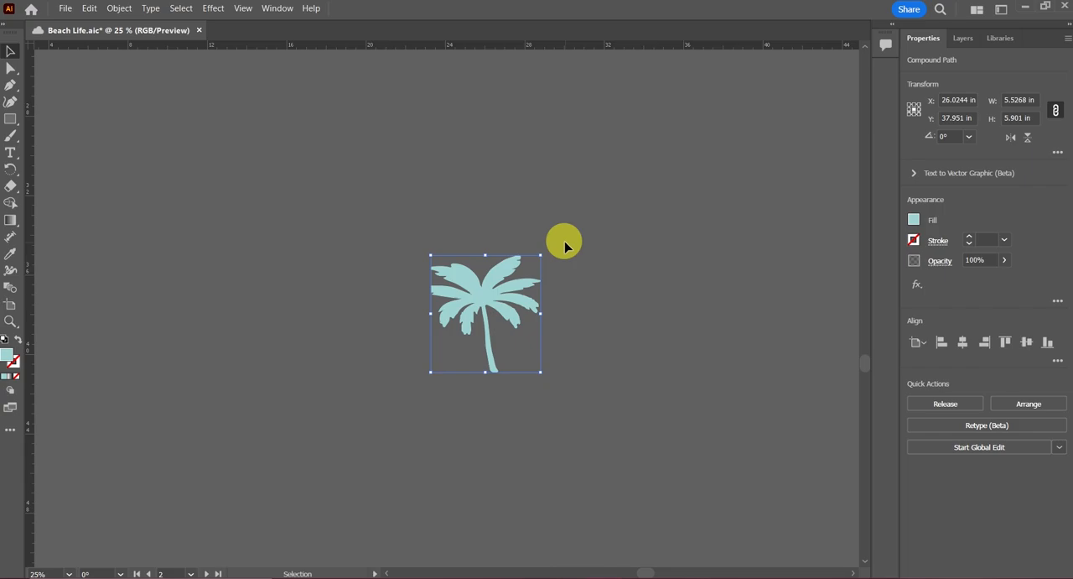
Step: Show selection edges and inspect the palm tree's anchor points and path outlines up close
click(244, 9)
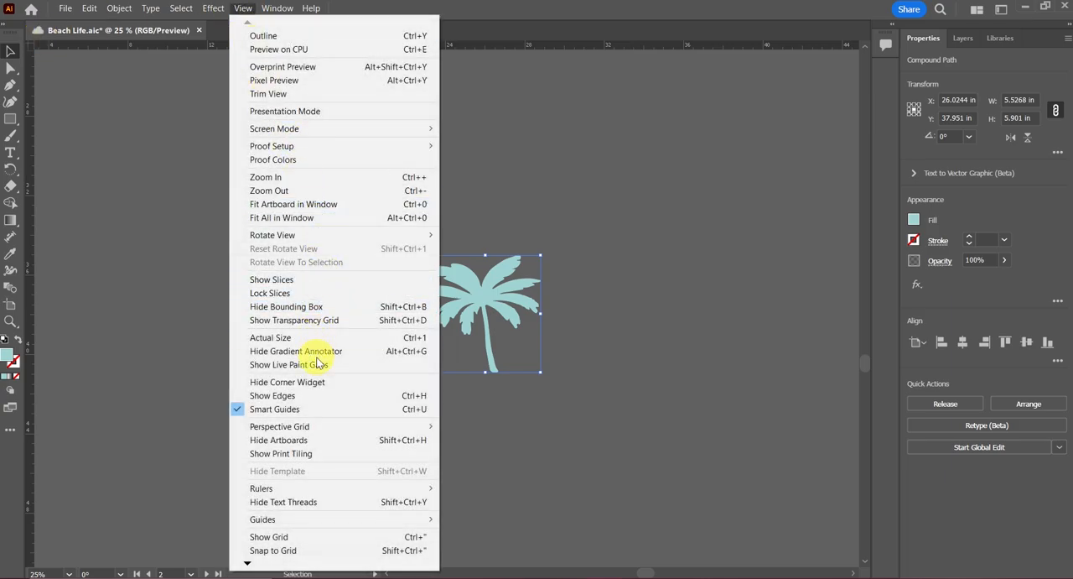
click(295, 395)
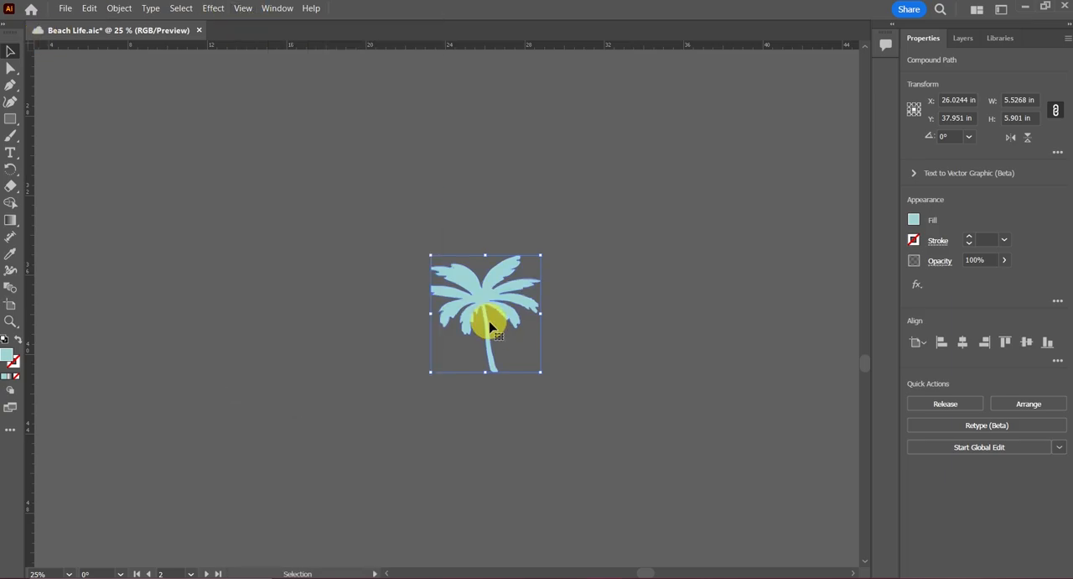
key(a)
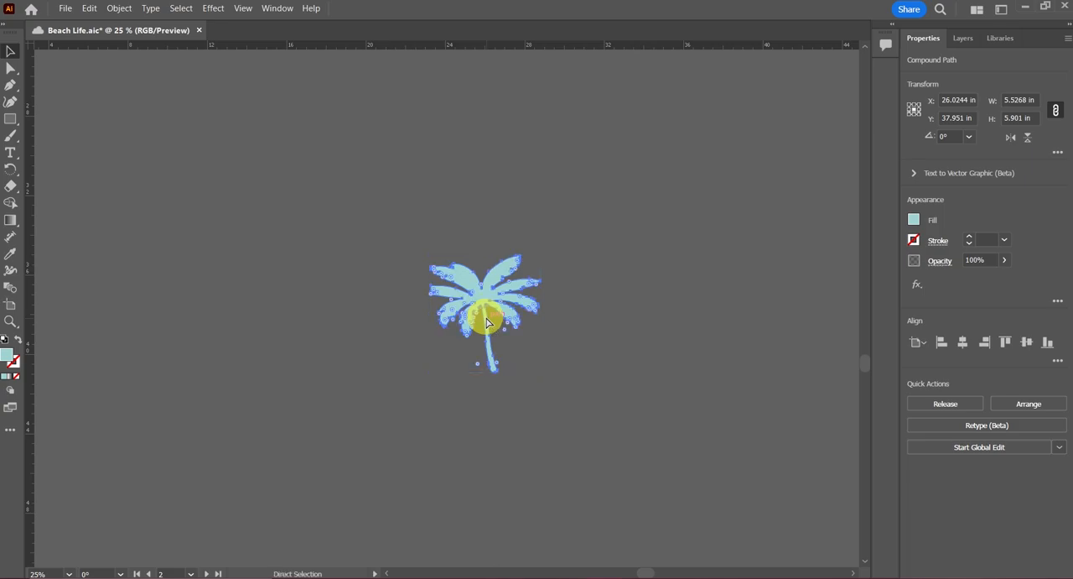
scroll(486, 323, up, 3)
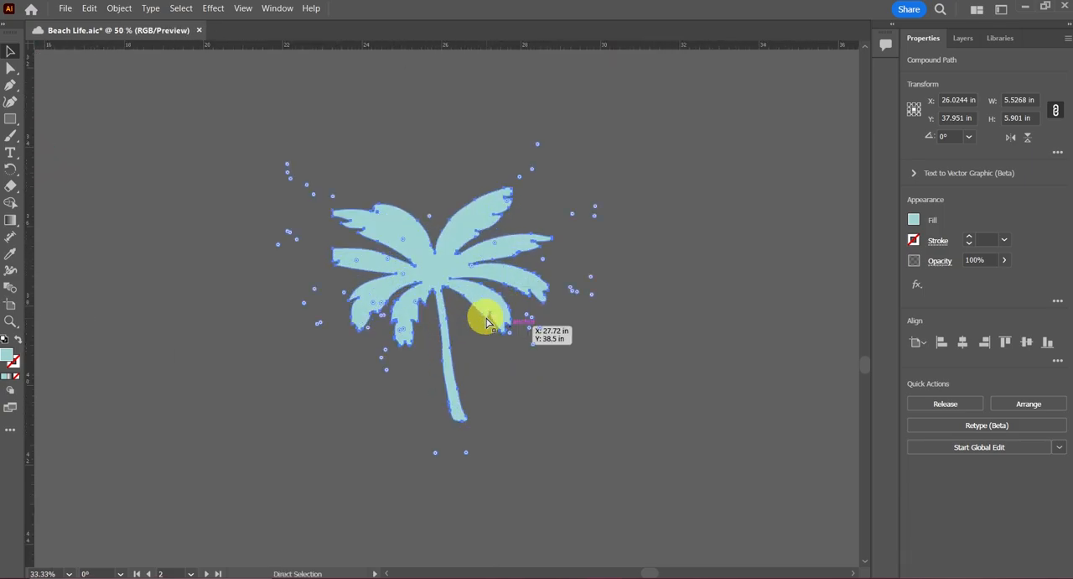
scroll(487, 323, up, 6)
key(v)
click(499, 352)
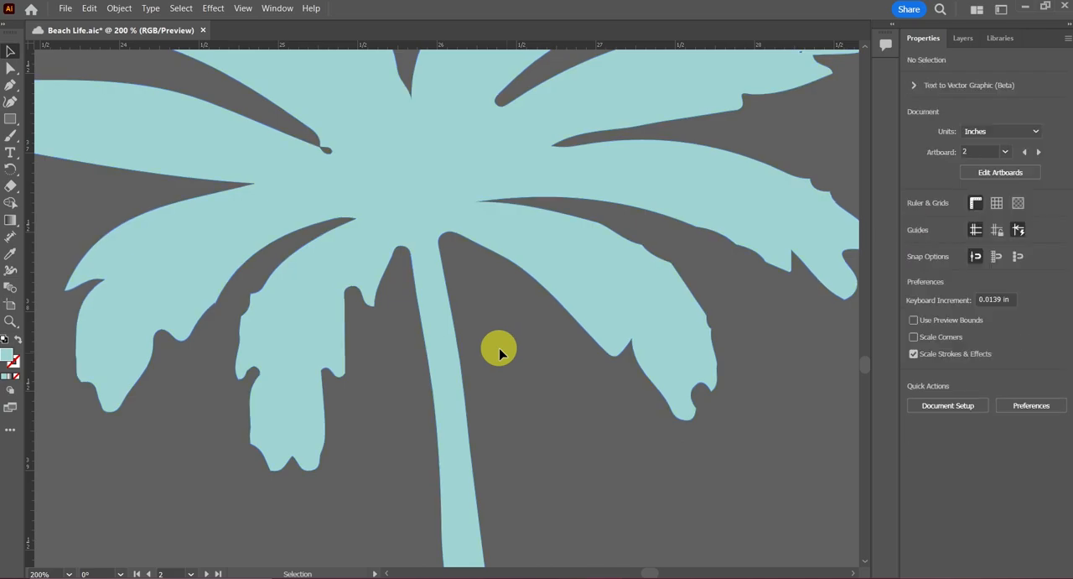
click(416, 274)
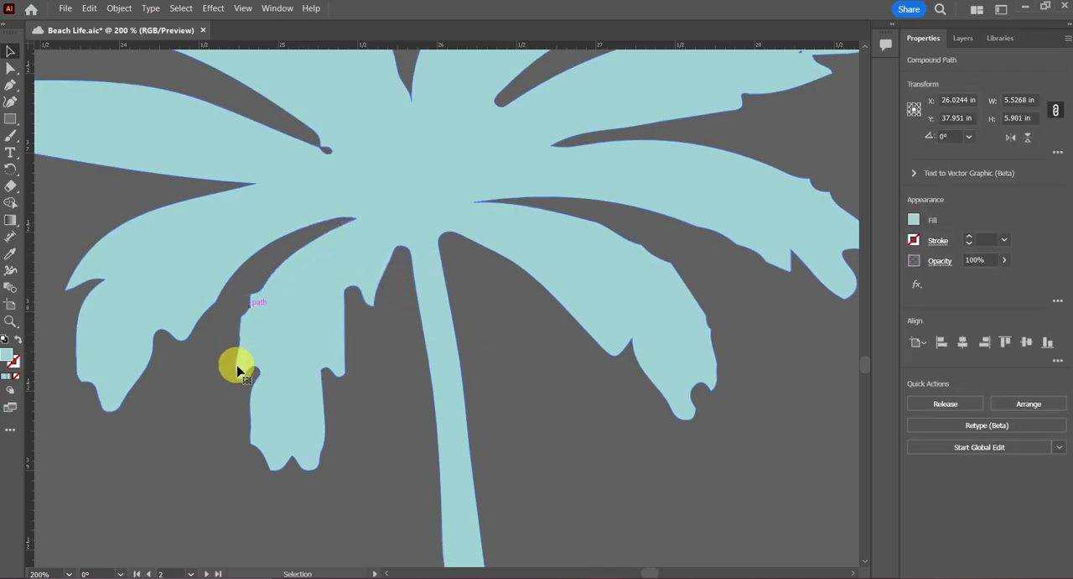
click(632, 526)
key(ctrl+1)
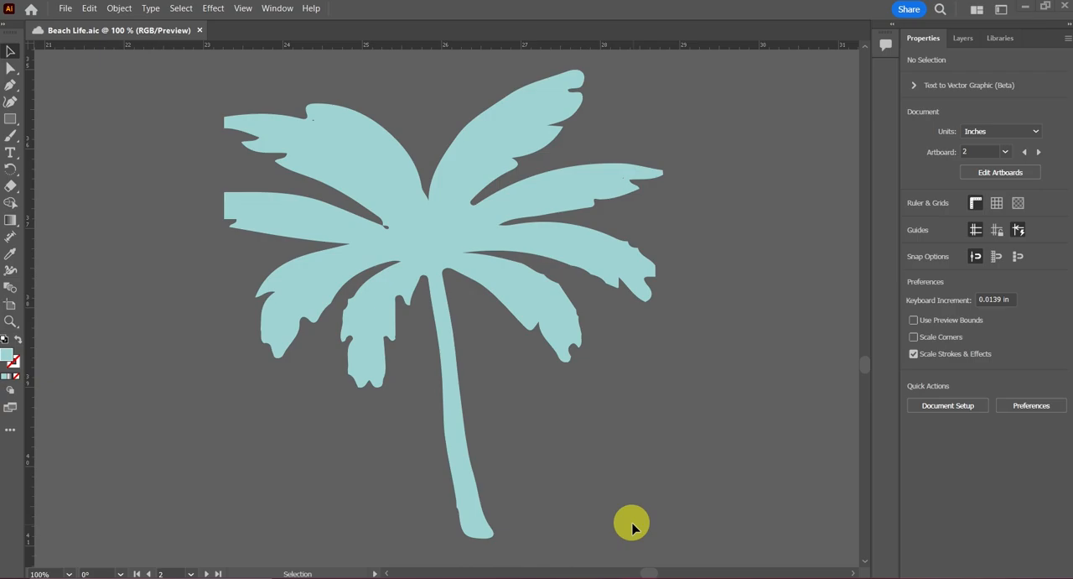
Step: Try rotating the palm tree about 5° clockwise by its bounding box
click(477, 220)
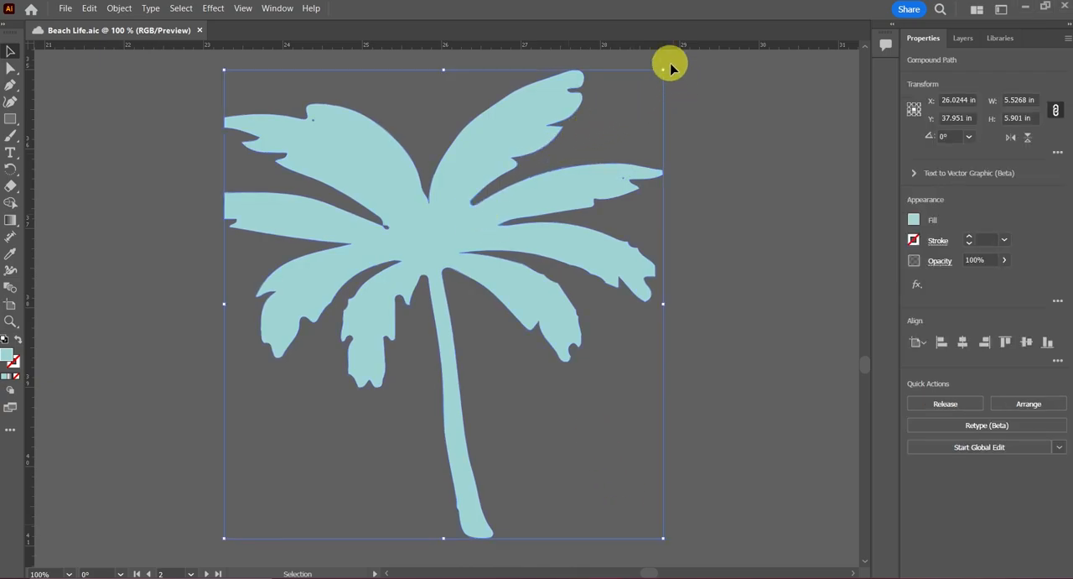
drag(666, 65, 697, 82)
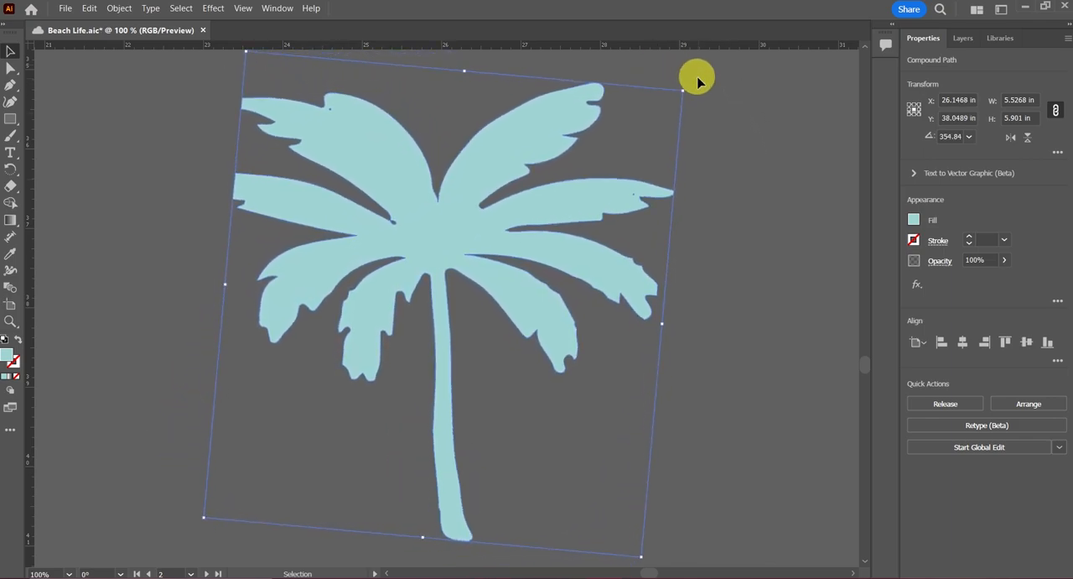
key(ctrl+z)
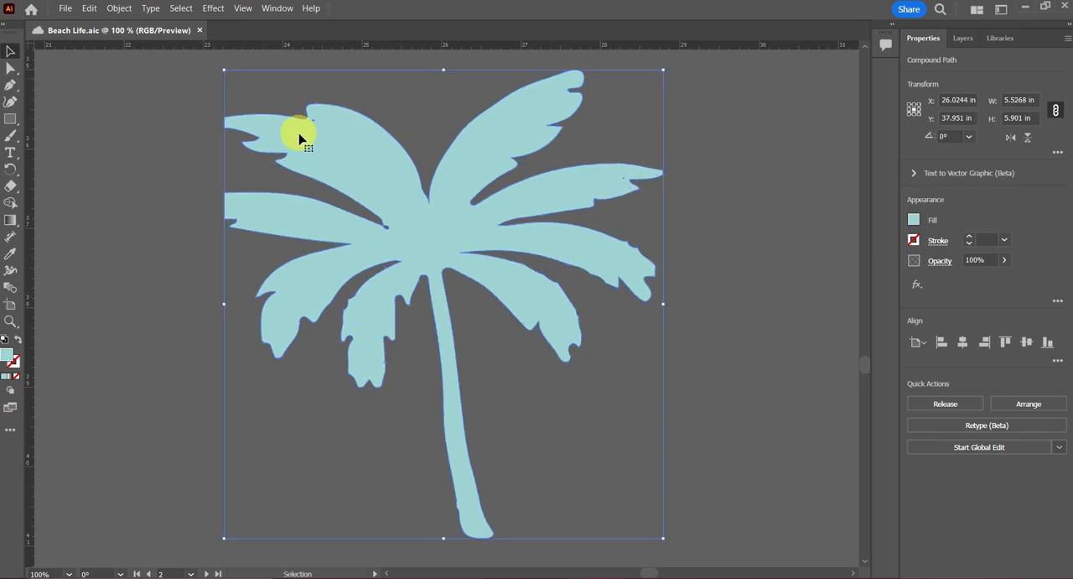
Step: Use the Rotate tool to rotate the palm tree freehand from the base of its trunk
click(11, 169)
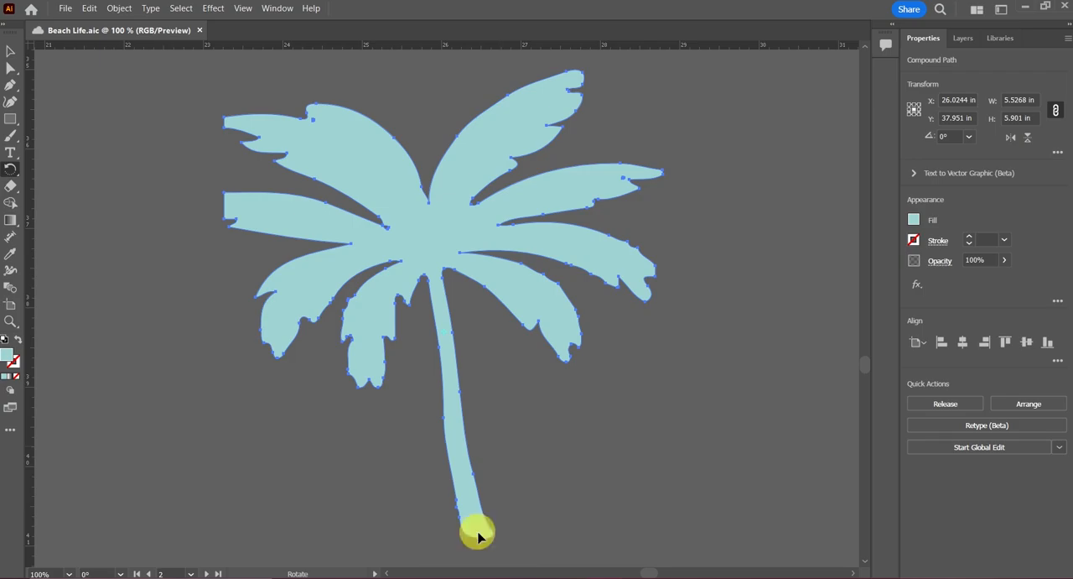
drag(479, 533, 440, 520)
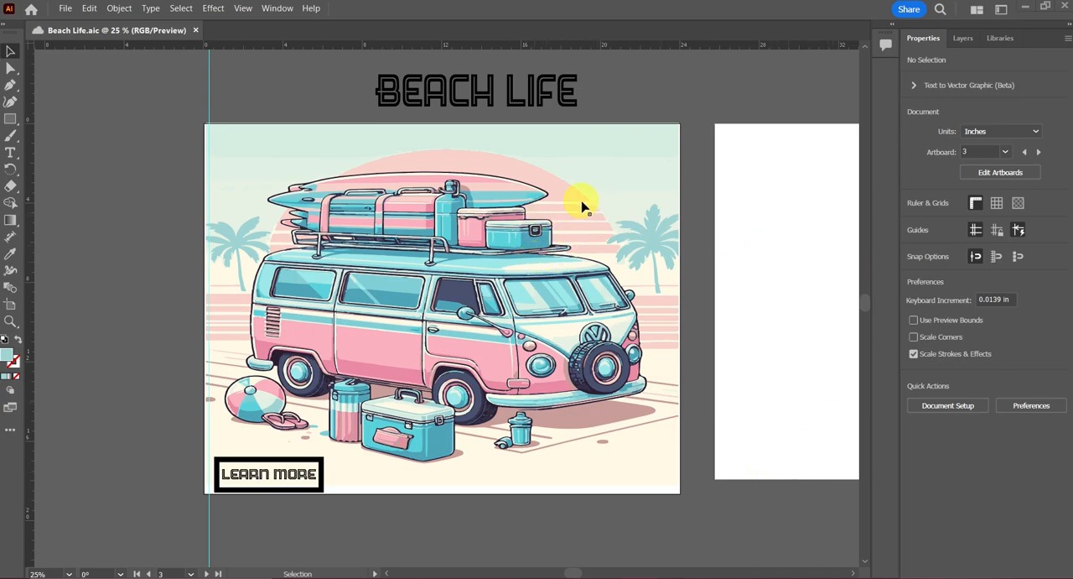
Step: Ungroup the beach van illustration into separate objects and clear the selection
click(531, 292)
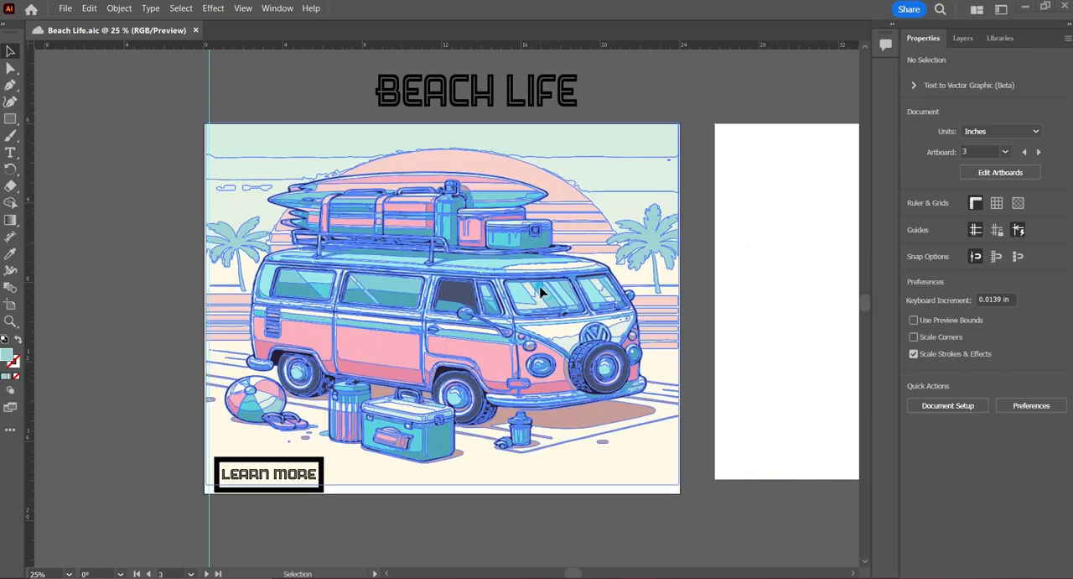
right_click(570, 231)
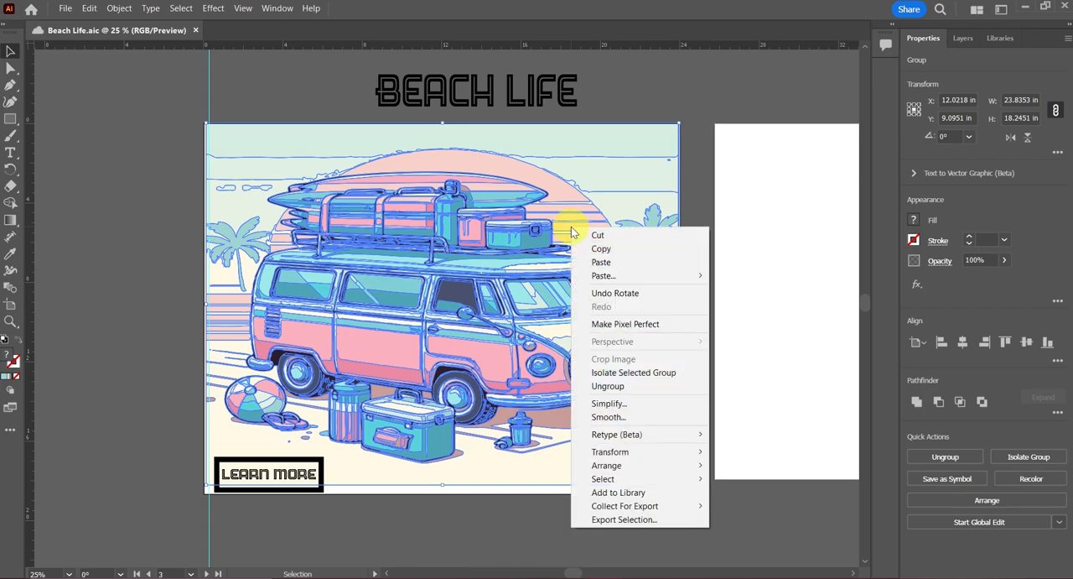
click(628, 387)
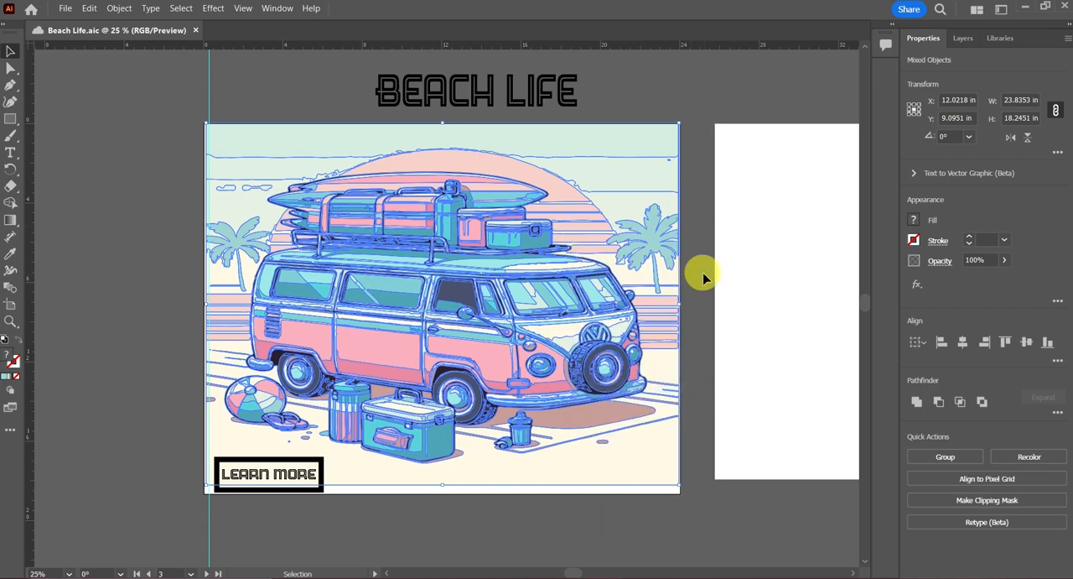
click(695, 268)
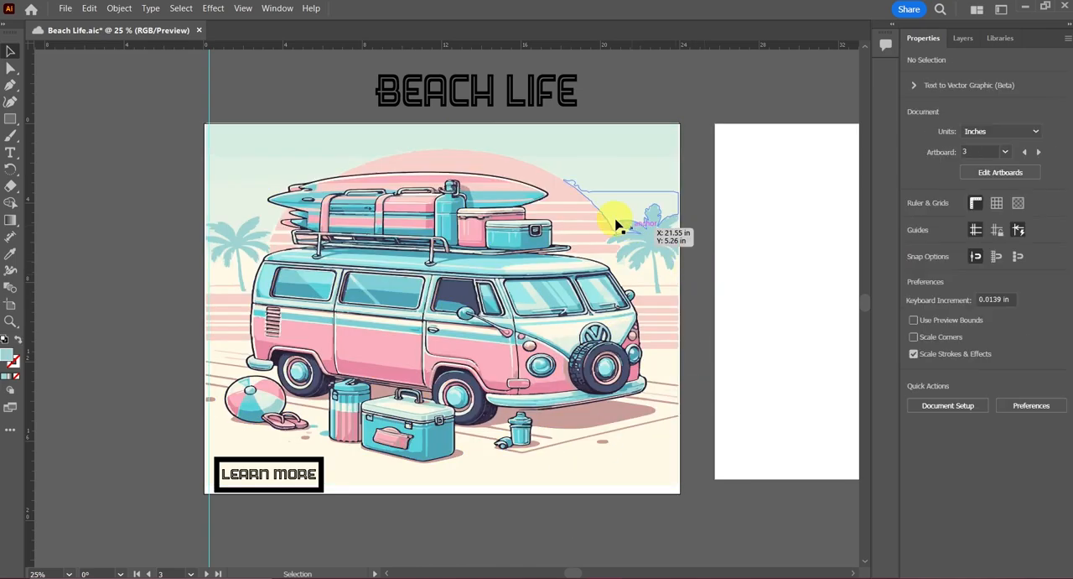
Step: Select the sun's upper arc and the stripes just below it, and open Transform Each with the artwork in view
click(560, 194)
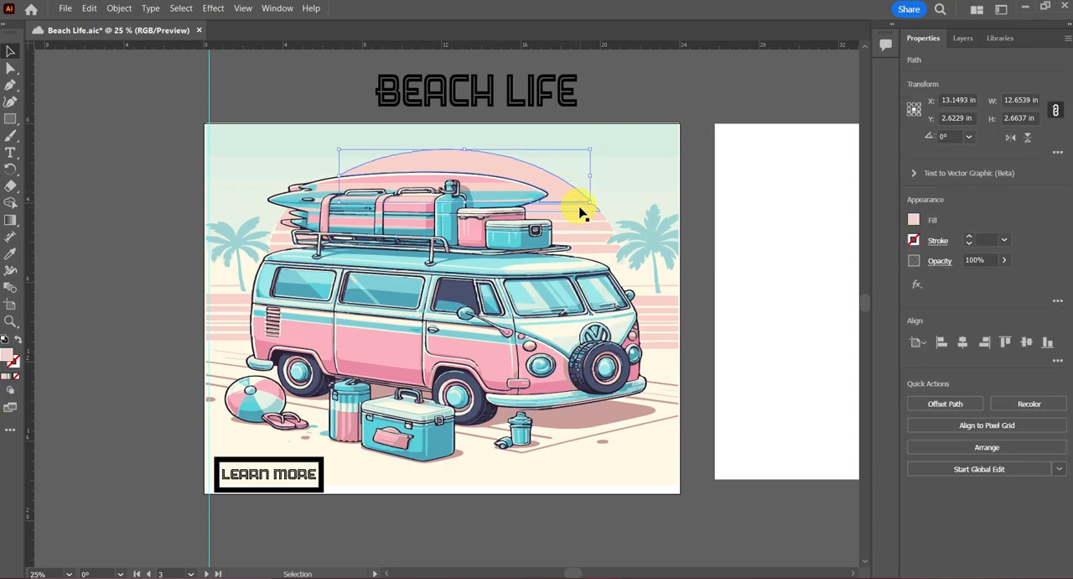
shift+click(584, 216)
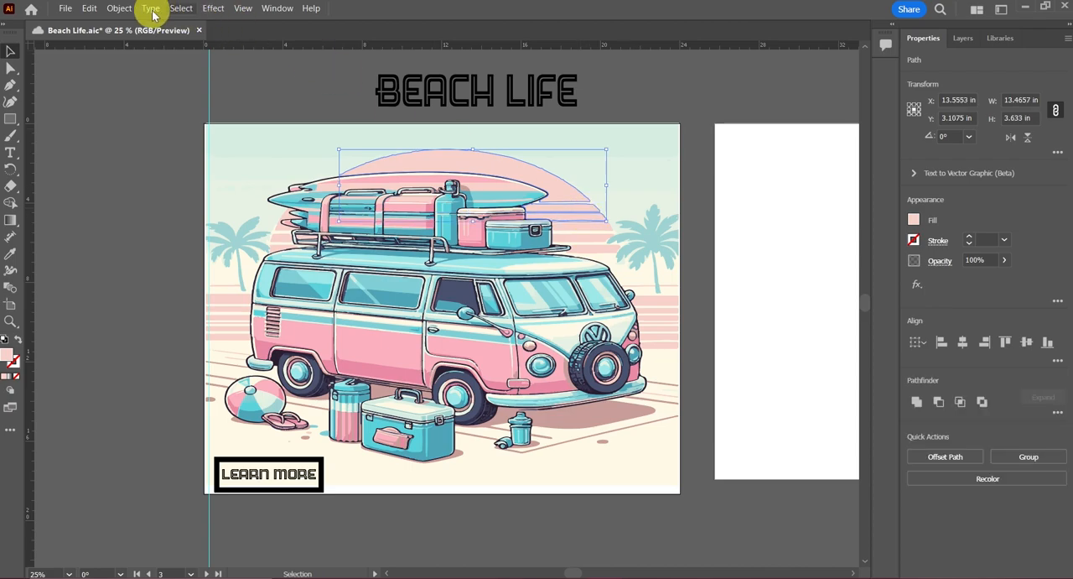
click(119, 8)
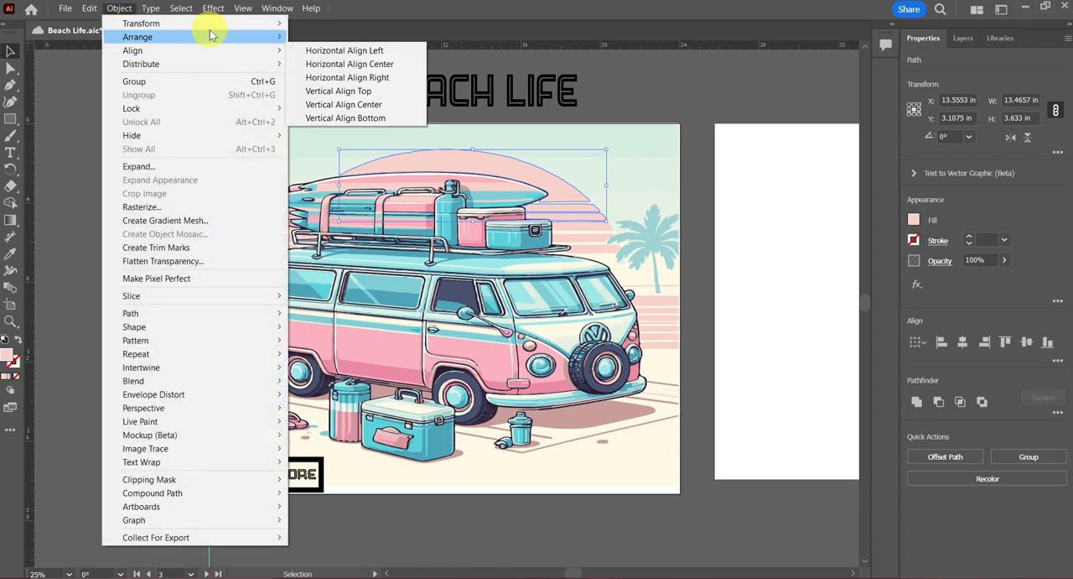
mouse_move(220, 23)
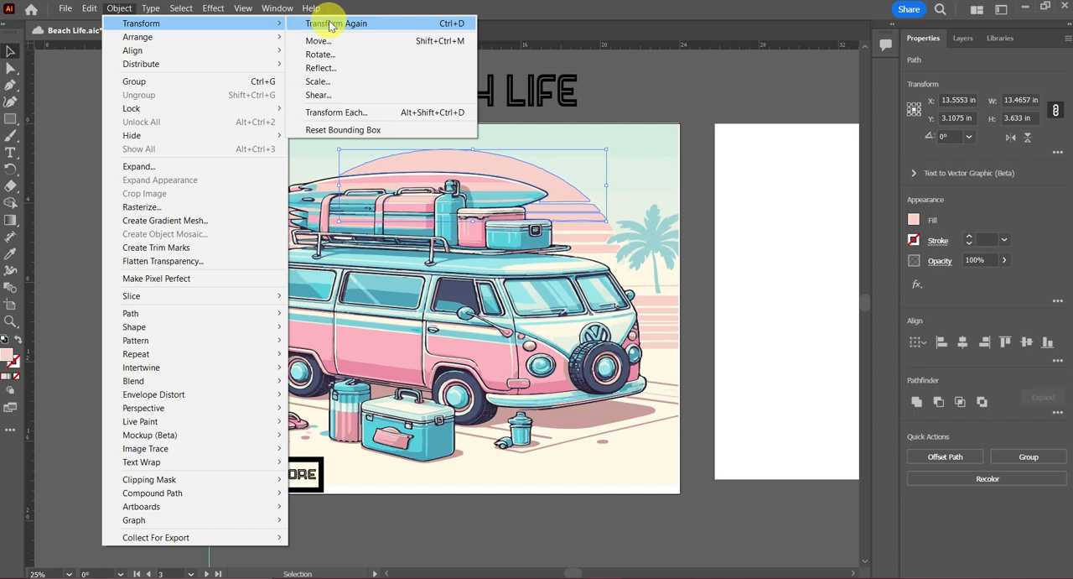
click(311, 115)
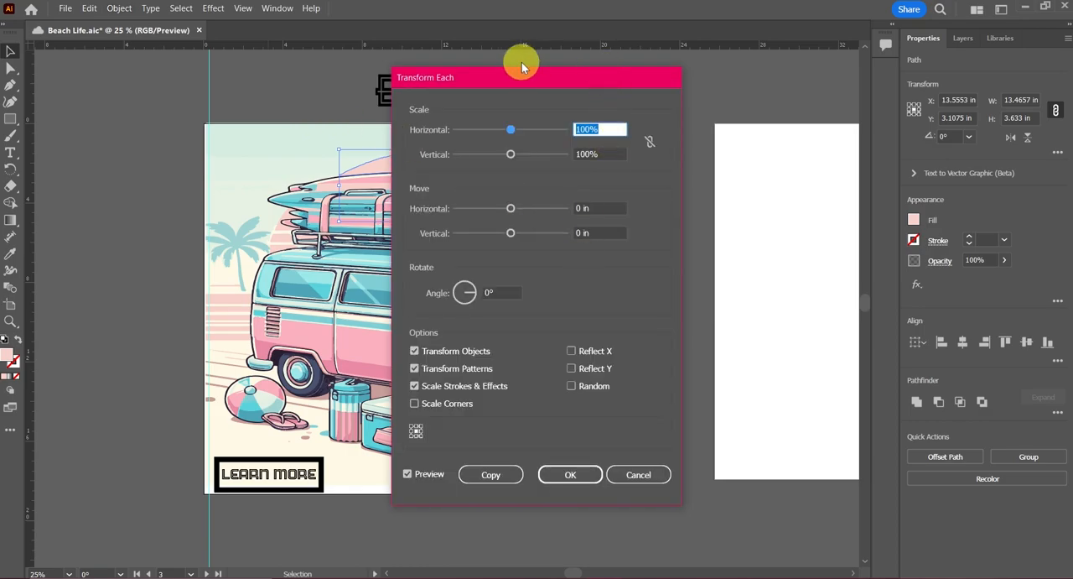
drag(509, 76, 791, 91)
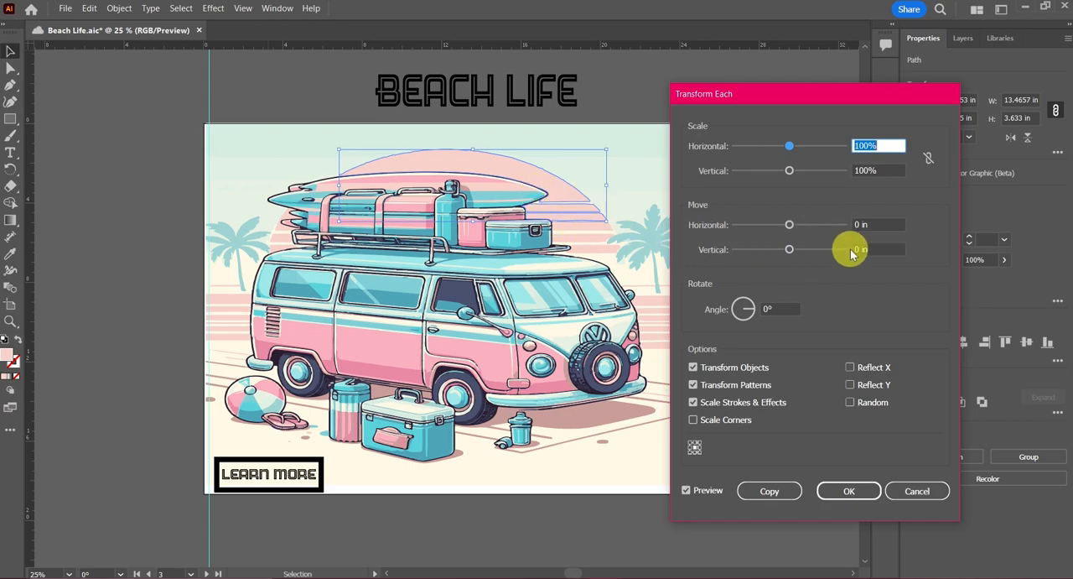
Step: Scale each selected sun shape individually to 80% horizontally and vertically, with the scale values linked
click(889, 145)
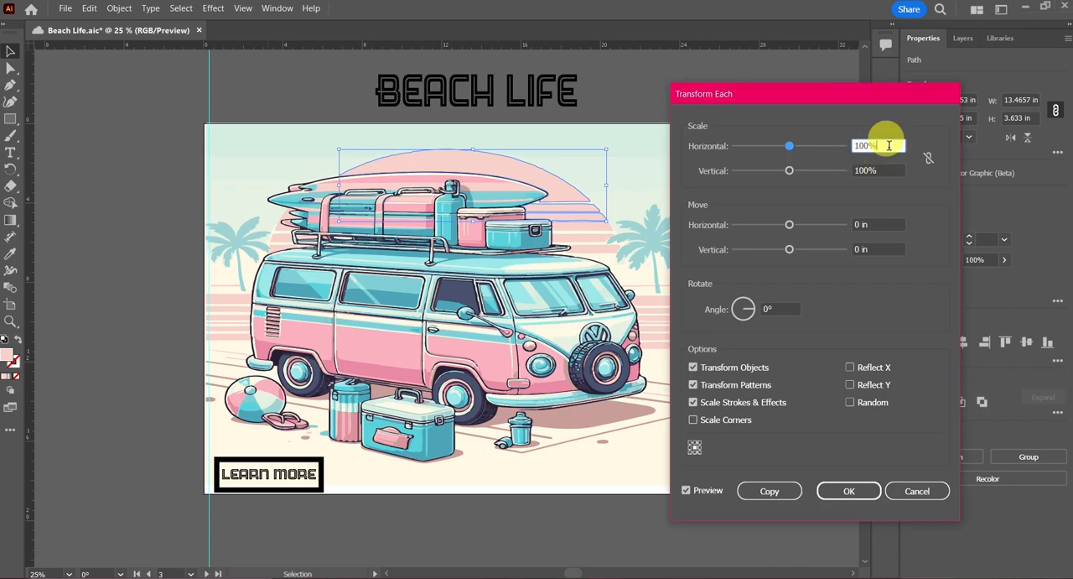
drag(889, 145, 830, 147)
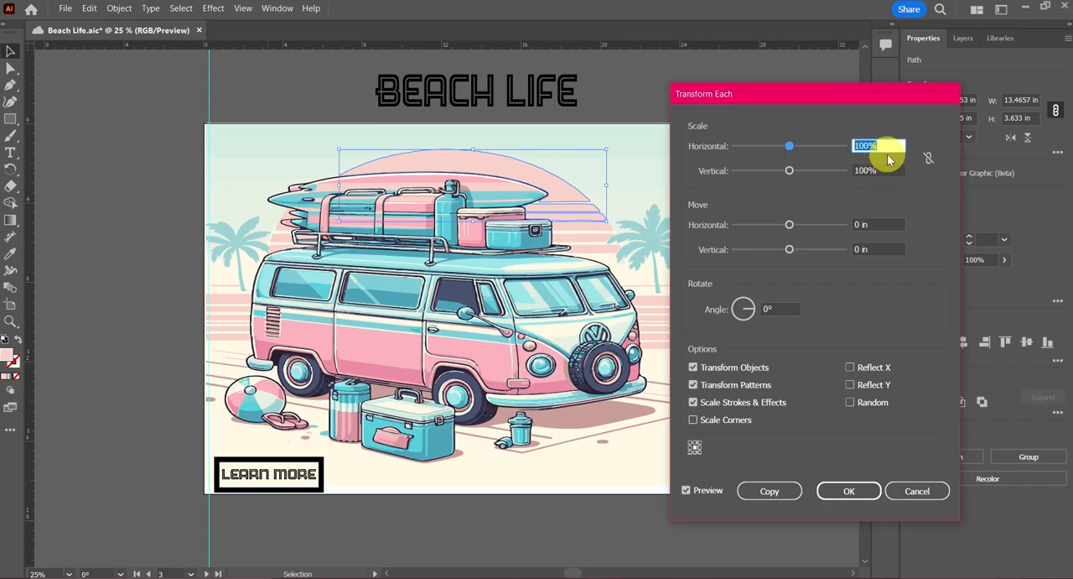
text(80)
key(Tab)
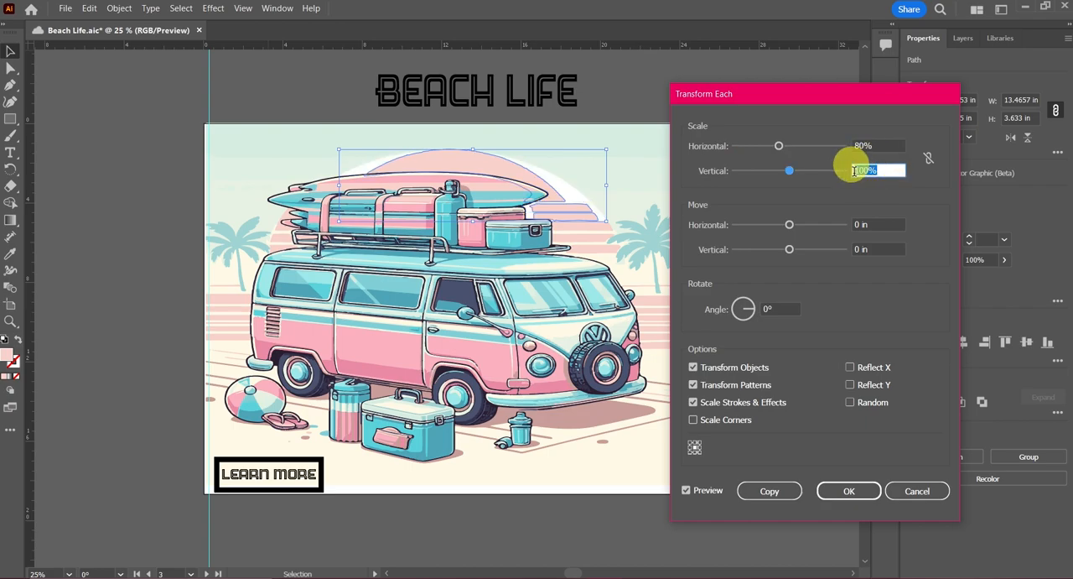
click(928, 157)
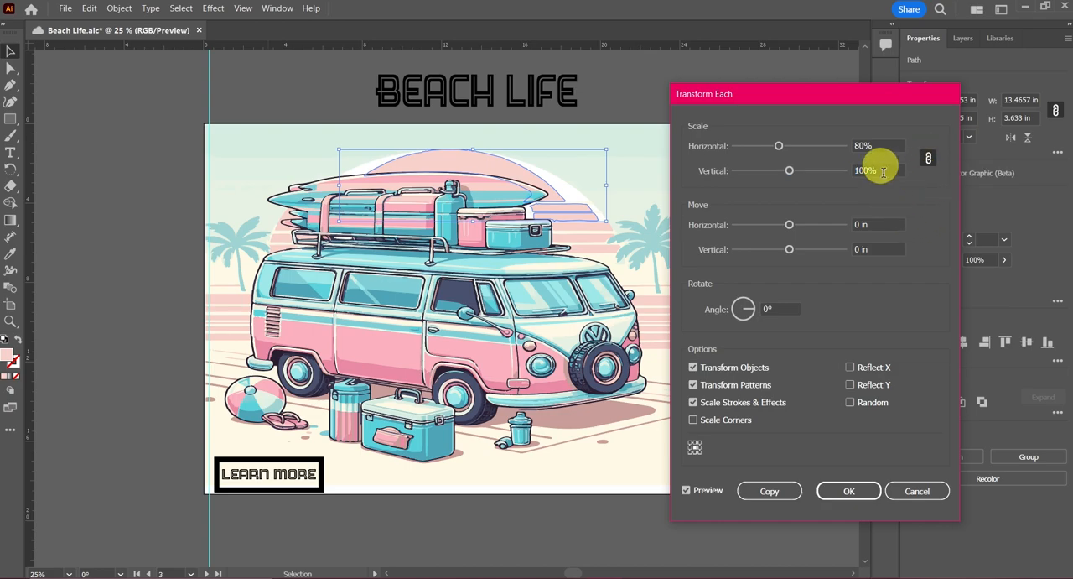
click(883, 171)
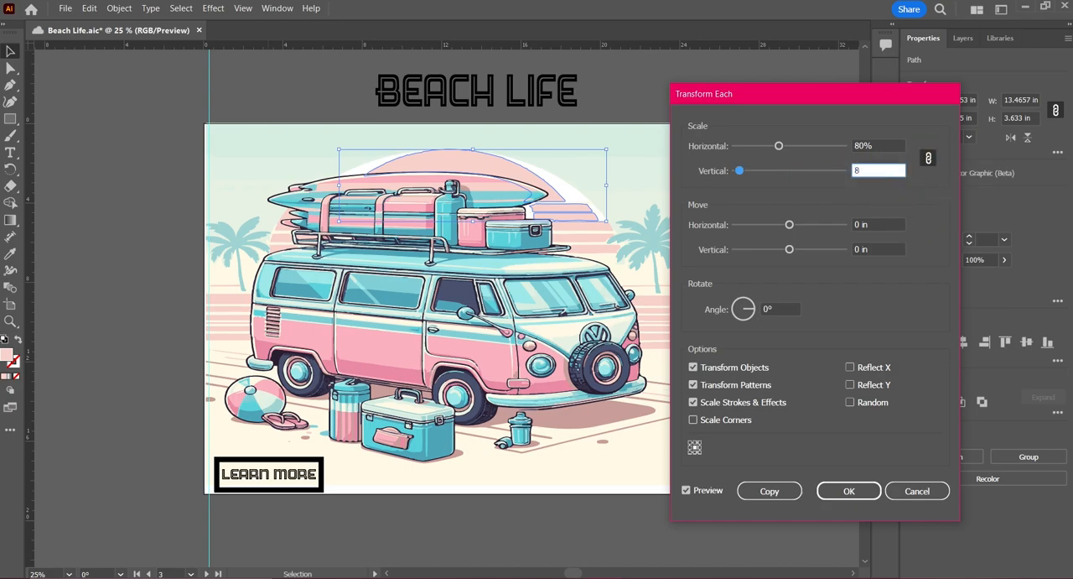
click(907, 204)
click(918, 201)
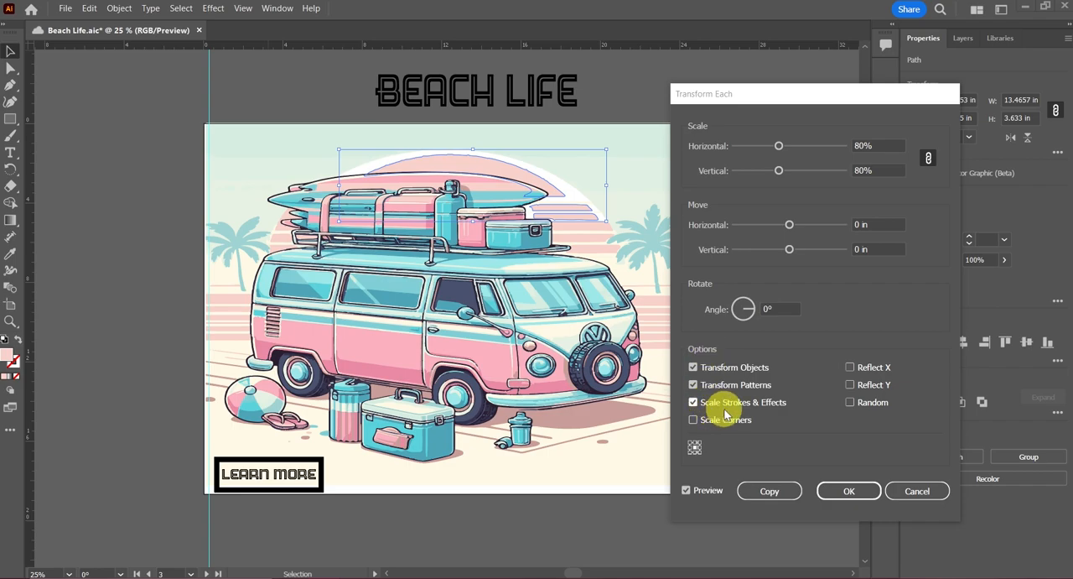
click(847, 490)
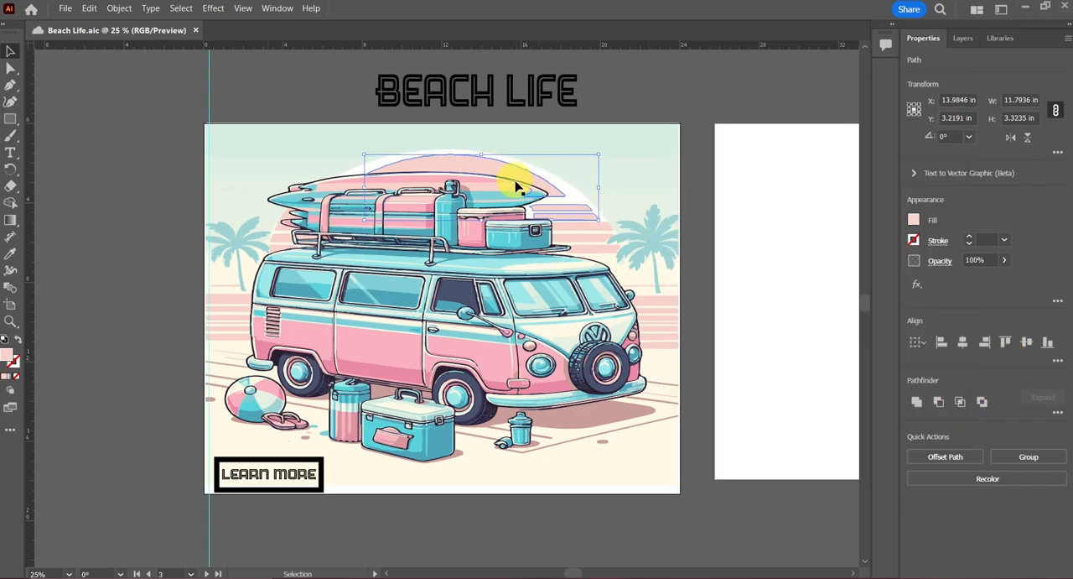
key(ctrl+=)
key(ctrl+=)
key(ctrl+=)
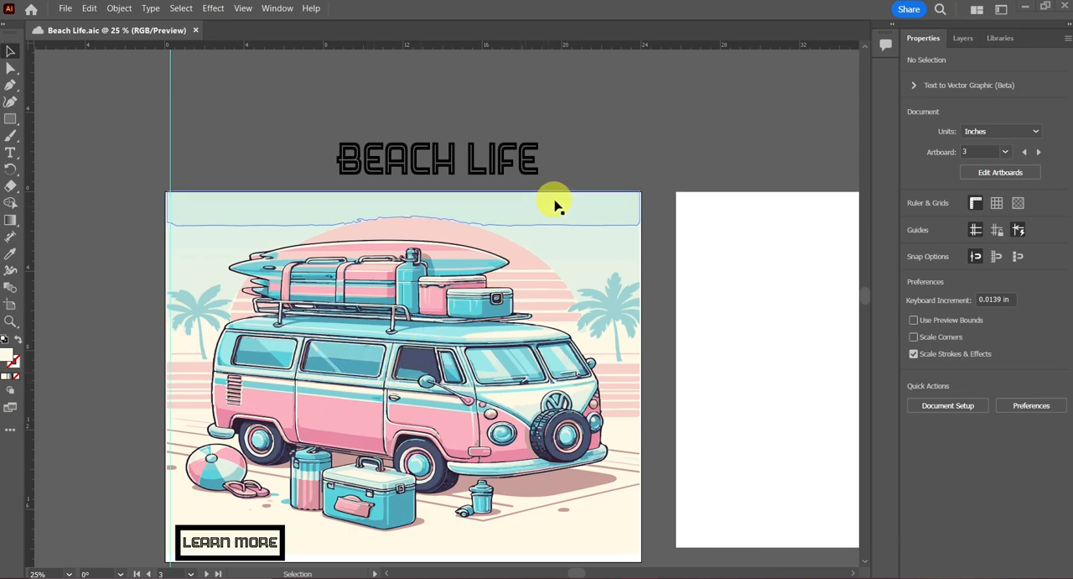
Step: Draw a narrow rectangle about 0.5 in wide and 1.44 in high over the van's middle side window, and fill it with the lightest gray swatch
ctrl+click(359, 378)
key(ctrl+equal)
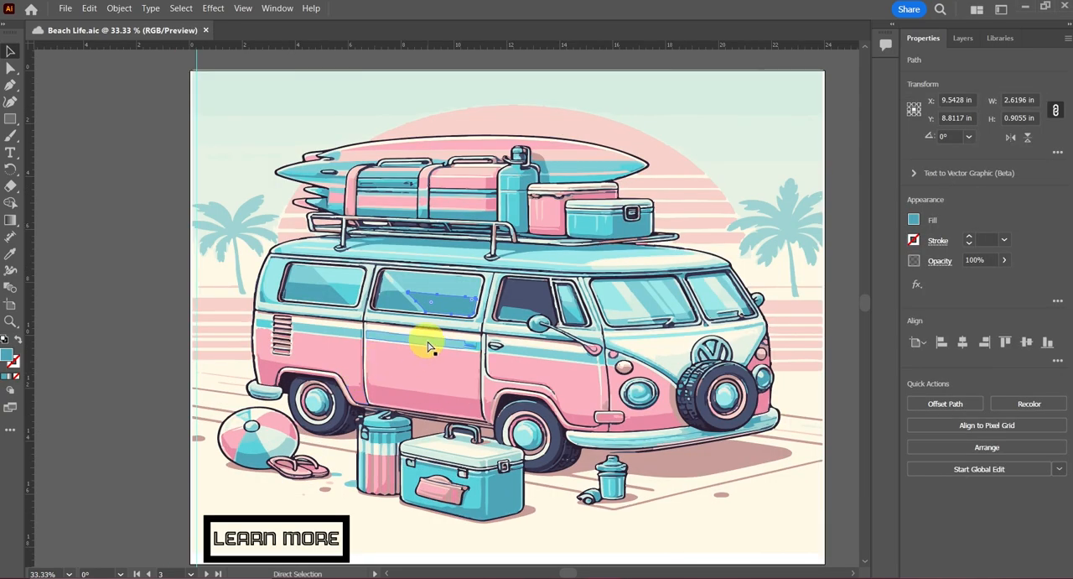
key(ctrl+equal)
key(ctrl+equal)
key(ctrl+equal)
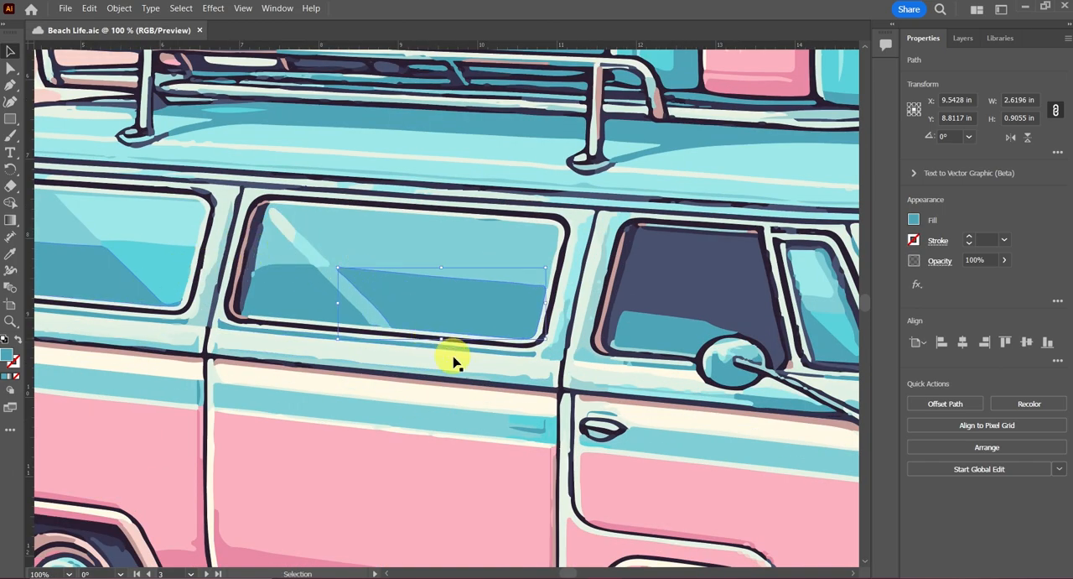
scroll(696, 174, right, 2)
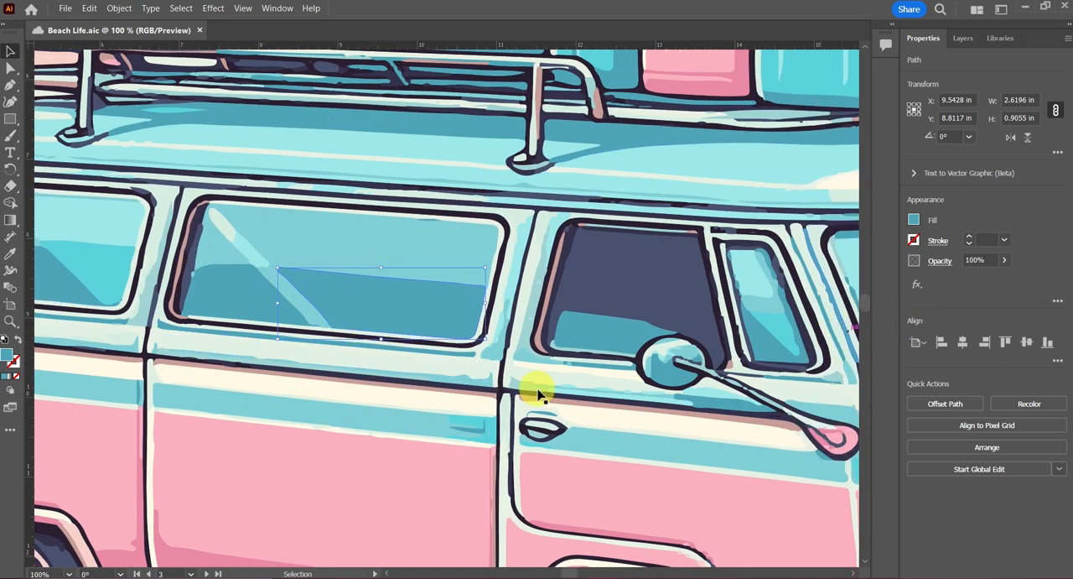
click(11, 119)
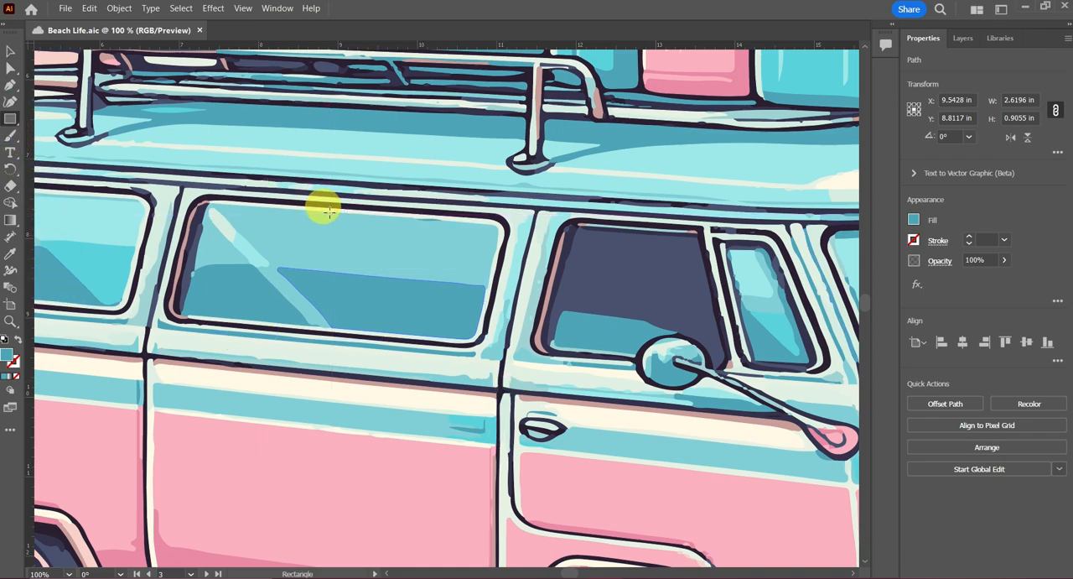
drag(332, 219, 363, 307)
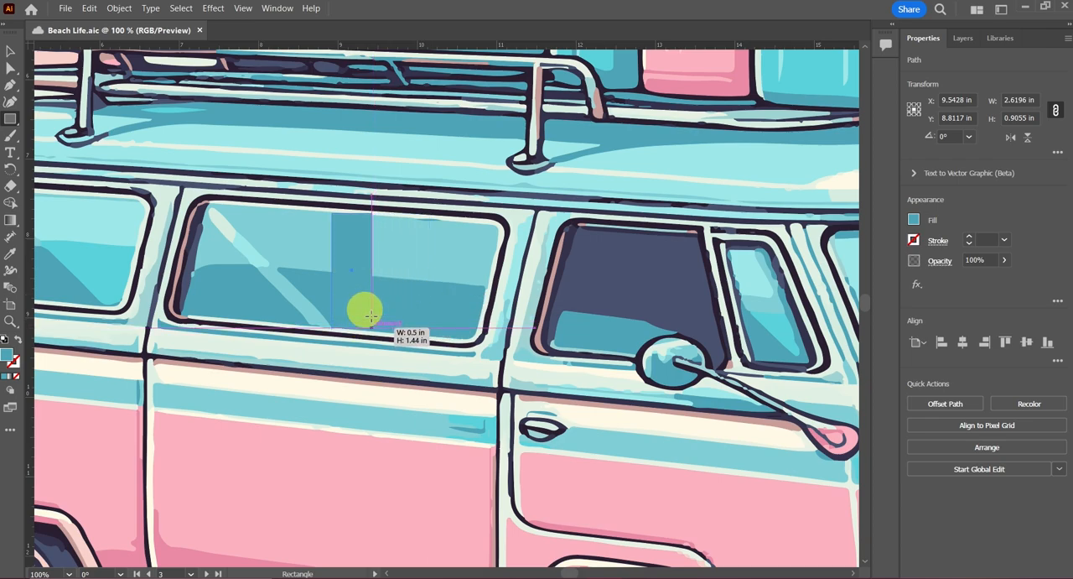
click(913, 220)
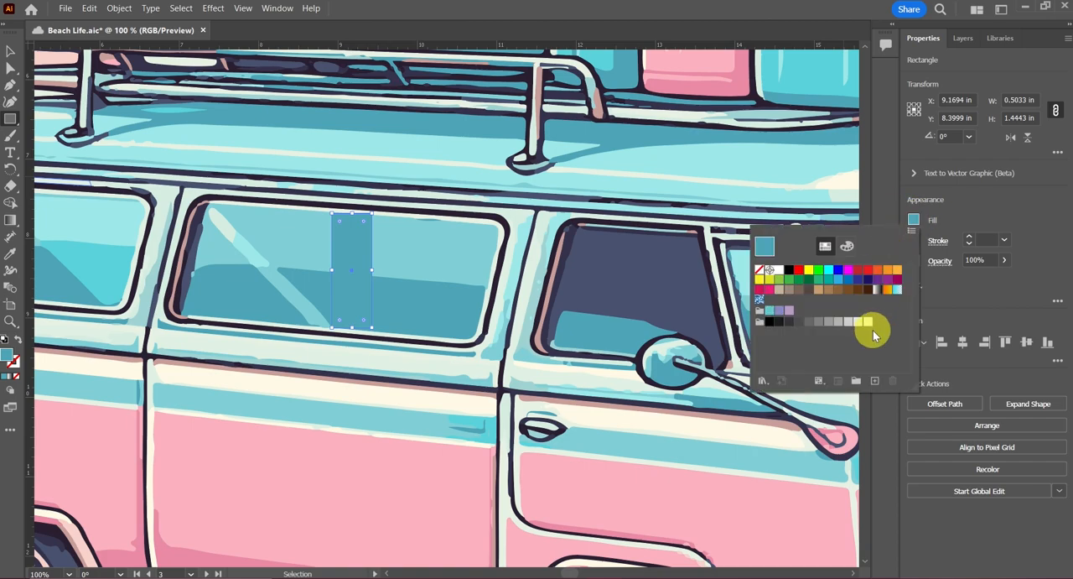
click(869, 325)
Step: Move the light gray rectangle toward the front of the window and rotate it about 6° clockwise by its bounding box
drag(359, 227, 405, 234)
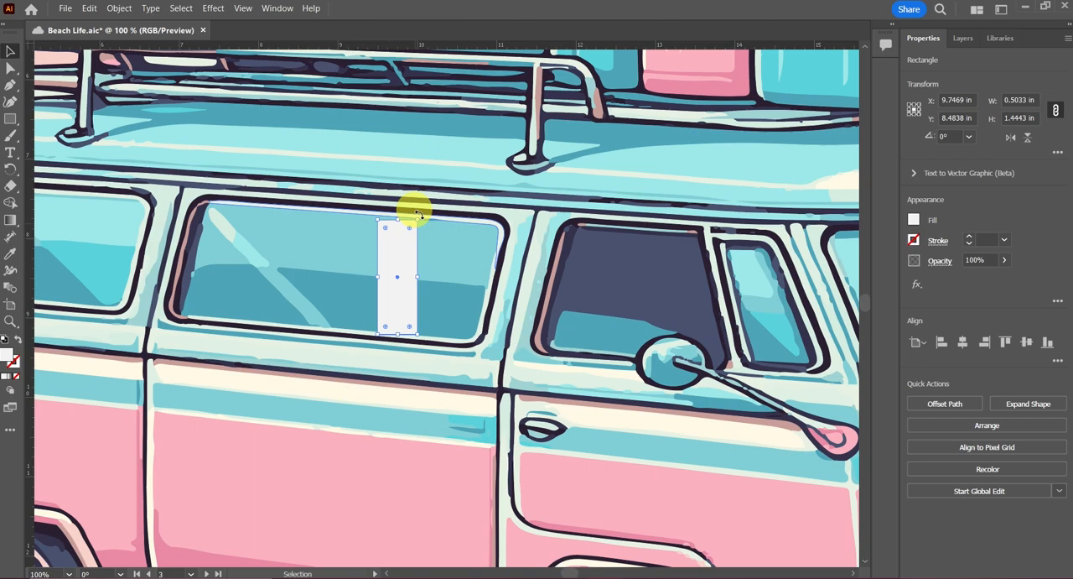
drag(414, 211, 426, 215)
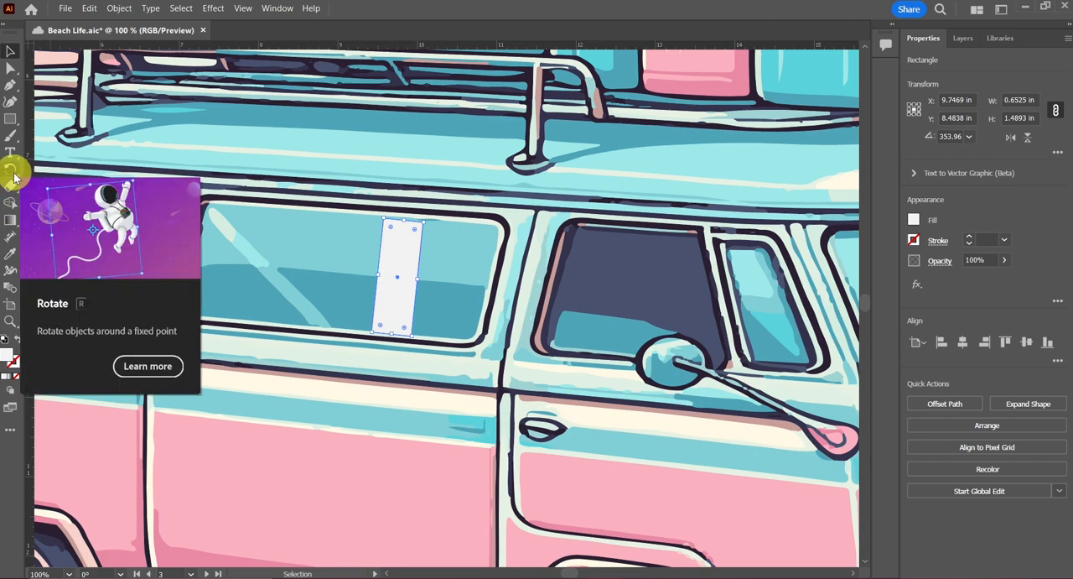
Step: Shear the rectangle with the Shear tool into a diagonal window reflection about 1.8 in wide, slanting from upper left to lower right
drag(14, 176, 72, 218)
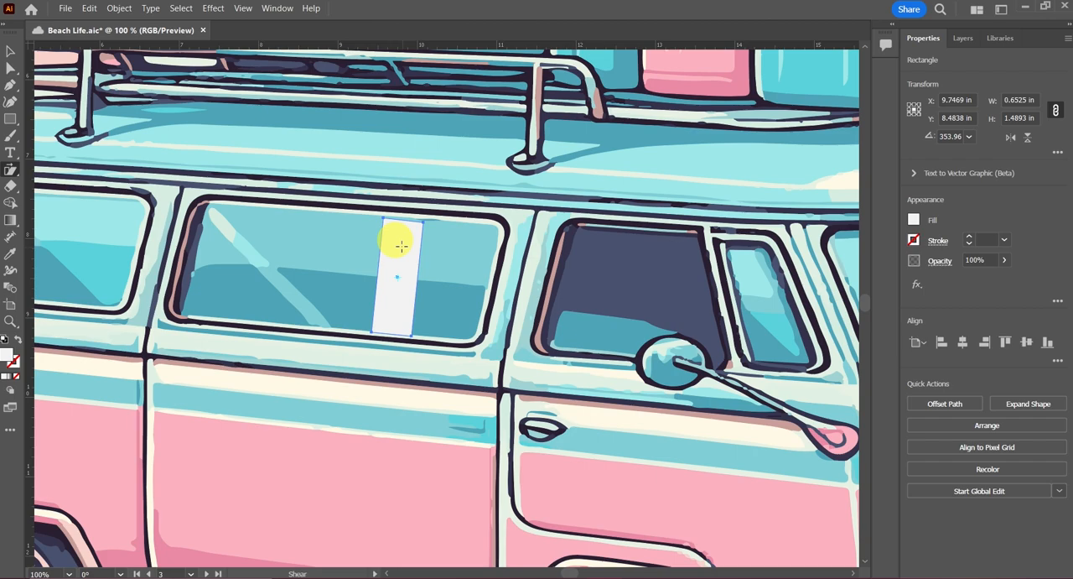
scroll(401, 245, up, 4)
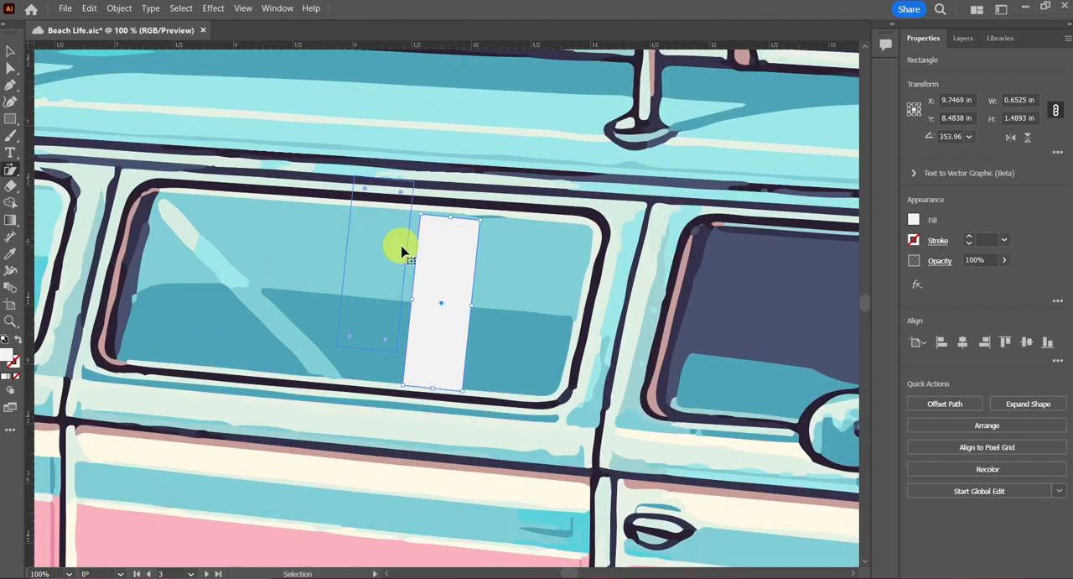
scroll(401, 245, up, 2)
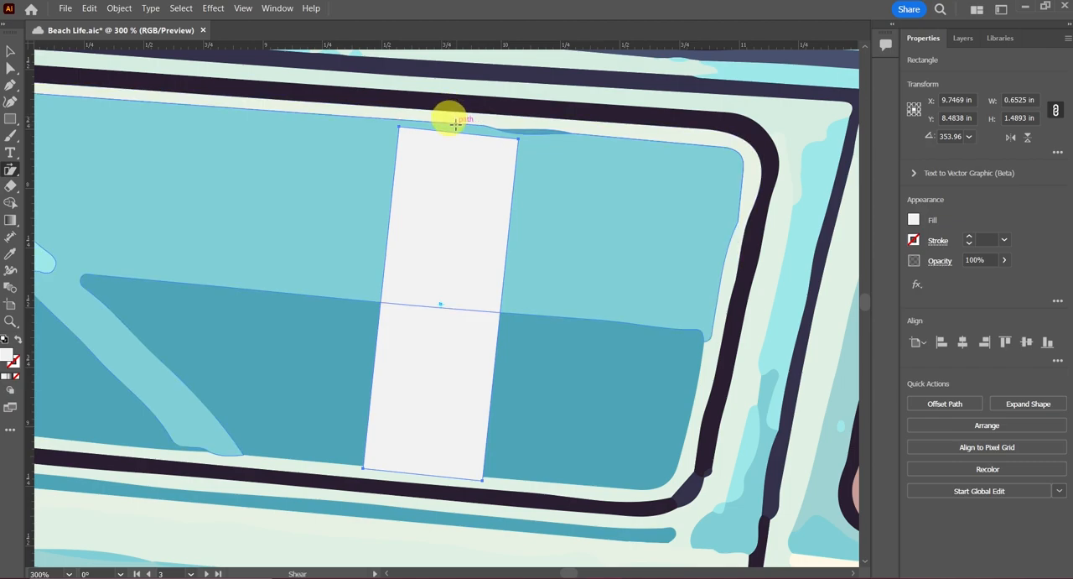
drag(455, 123, 281, 125)
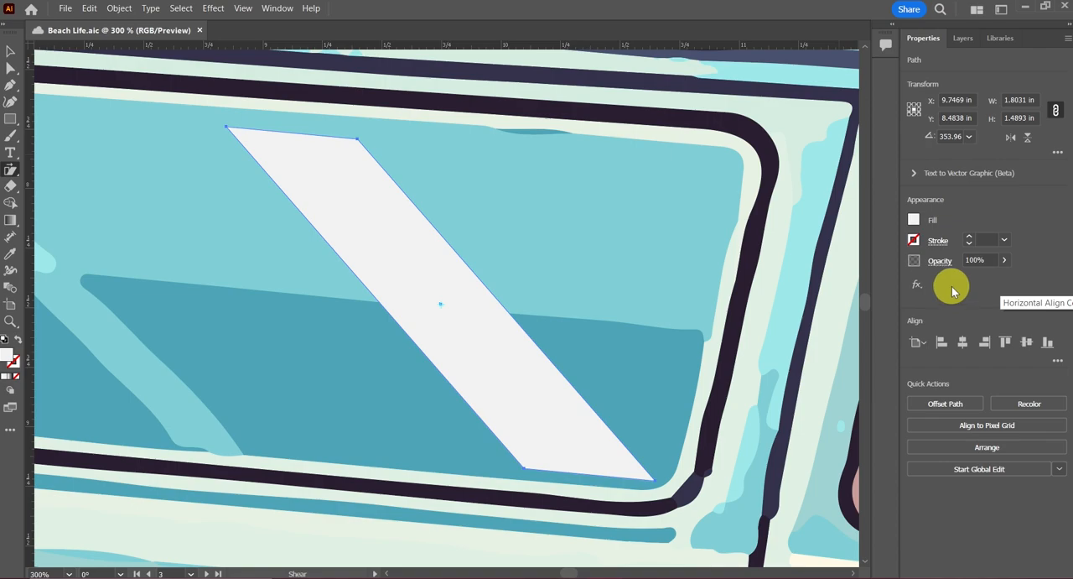
Step: Set the sheared window reflection's opacity to 40%
click(1004, 260)
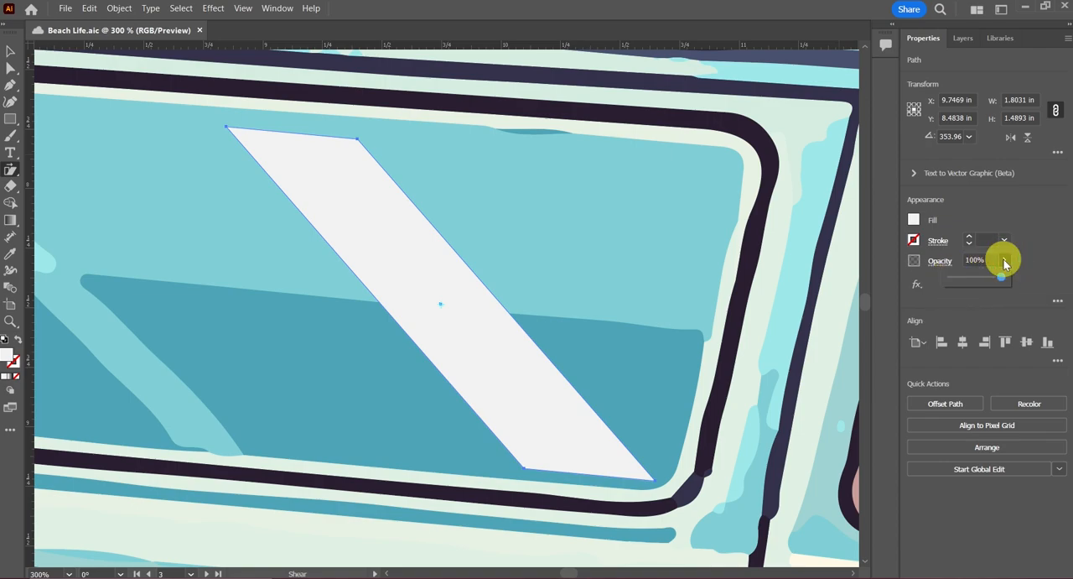
drag(1001, 277, 974, 282)
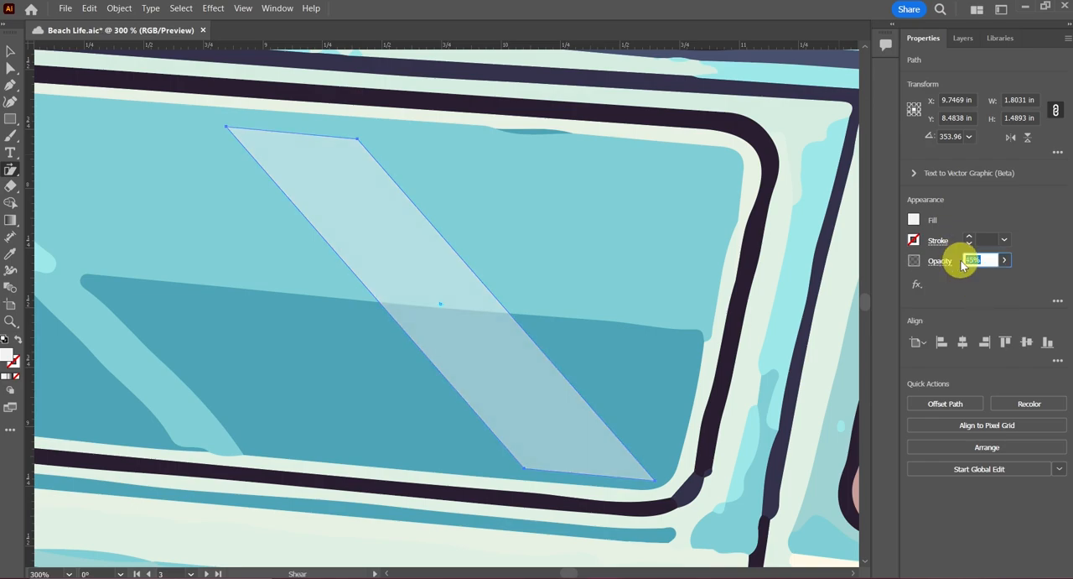
text(40)
key(Return)
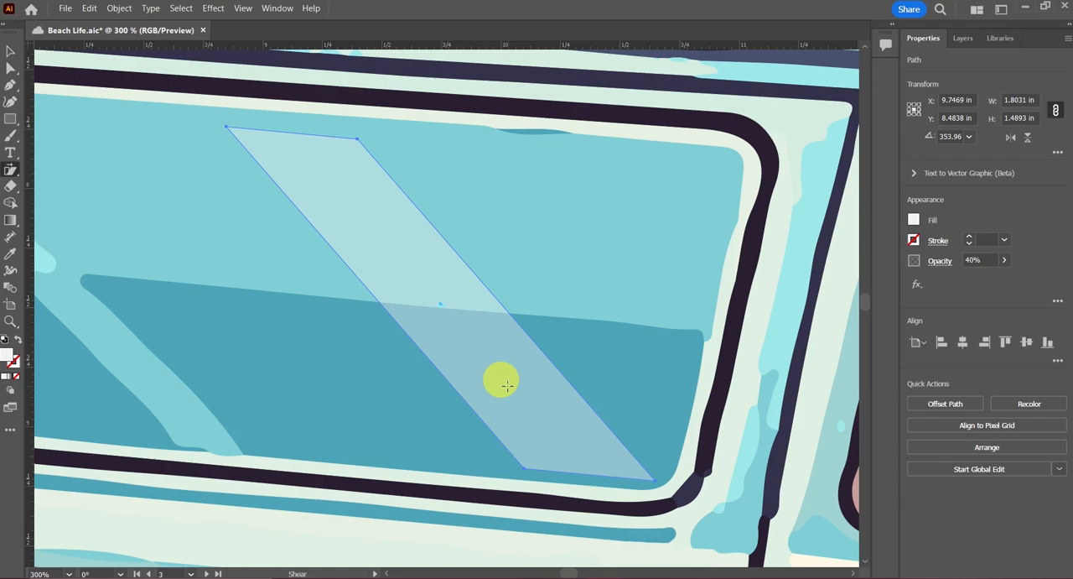
Step: Deselect the window reflection, check it against the whole van illustration, and save the document
key(ctrl+minus)
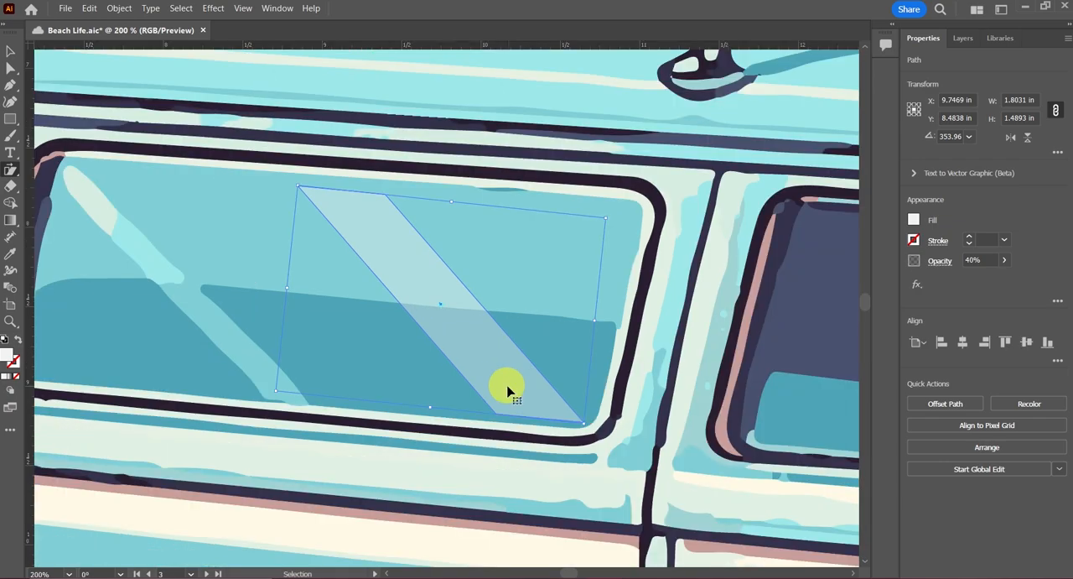
key(ctrl+minus)
key(ctrl+minus)
key(ctrl+minus)
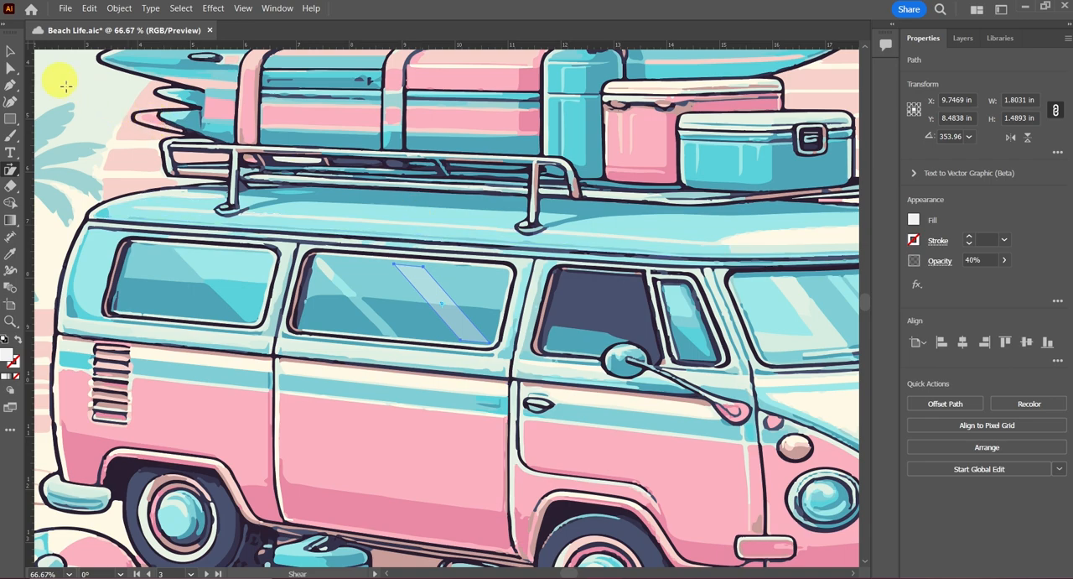
click(8, 54)
click(146, 166)
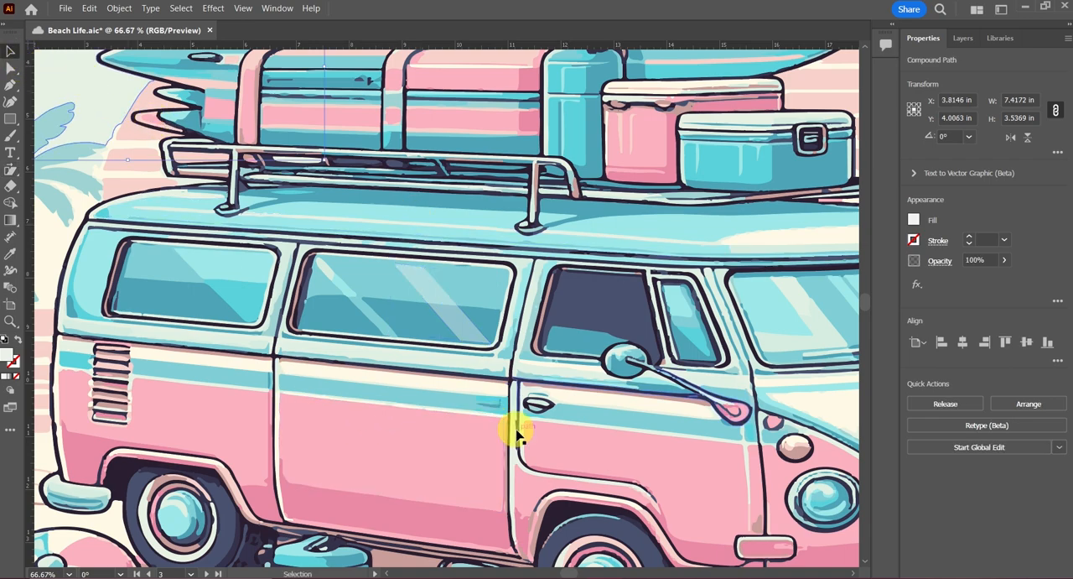
key(ctrl+minus)
key(ctrl+minus)
key(ctrl+minus)
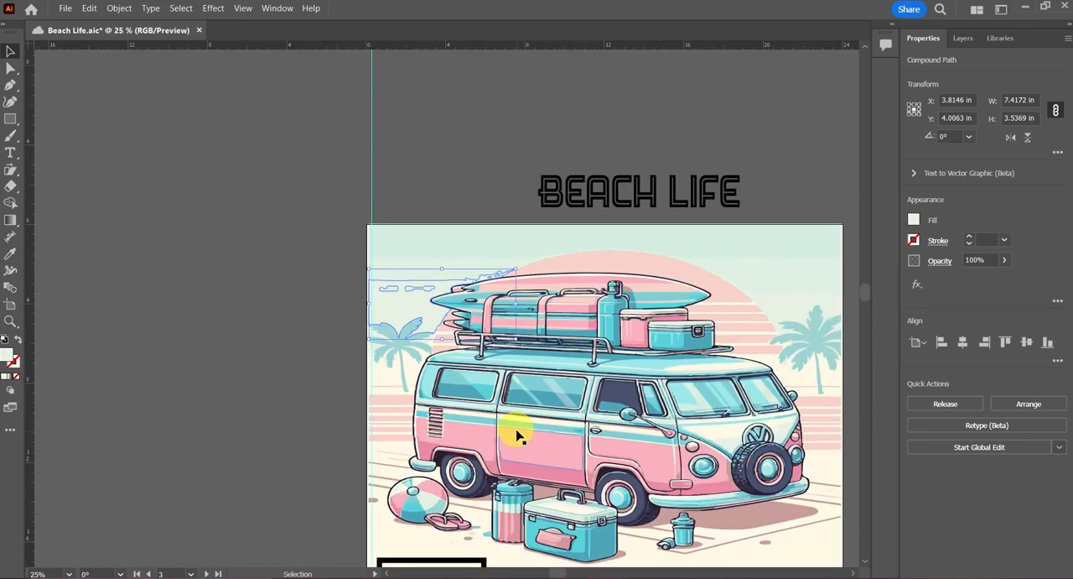
key(ctrl+plus)
key(ctrl+plus)
key(ctrl+plus)
key(ctrl+plus)
scroll(515, 435, down, 5)
scroll(516, 435, right, 2)
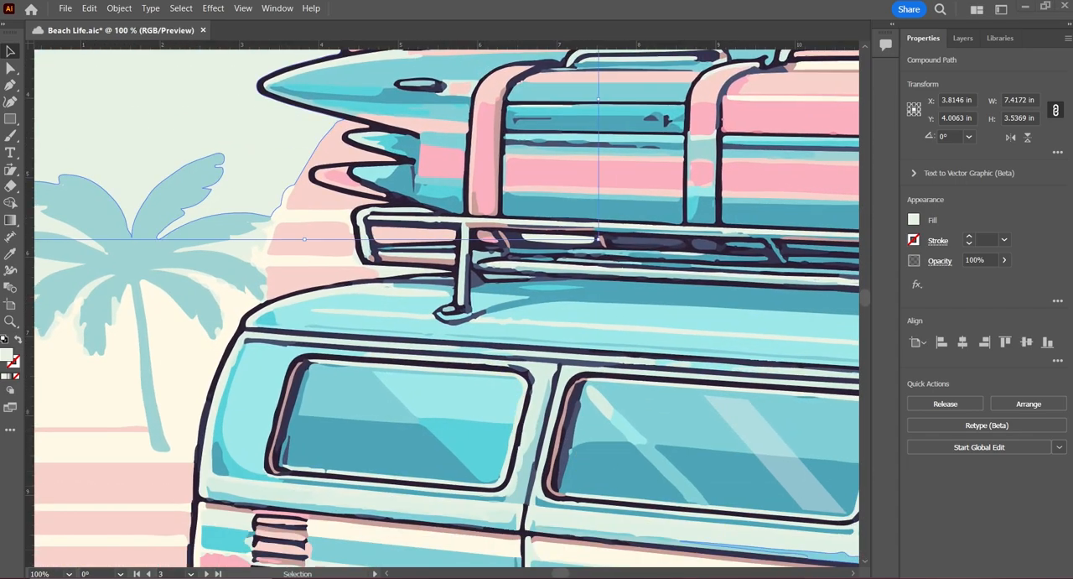
key(ctrl+s)
Step: Create a copy of the middle window's reflection with the Move command, offset 0.12 in horizontally and 0 in vertically
scroll(774, 400, right, 3)
scroll(566, 304, right, 2)
scroll(566, 304, down, 3)
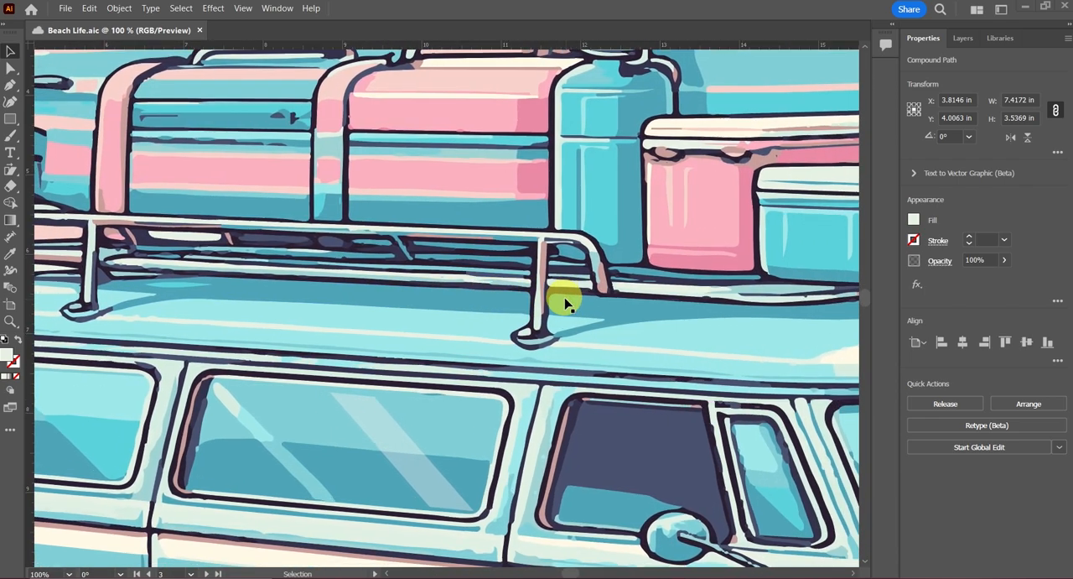
scroll(565, 298, up, 1)
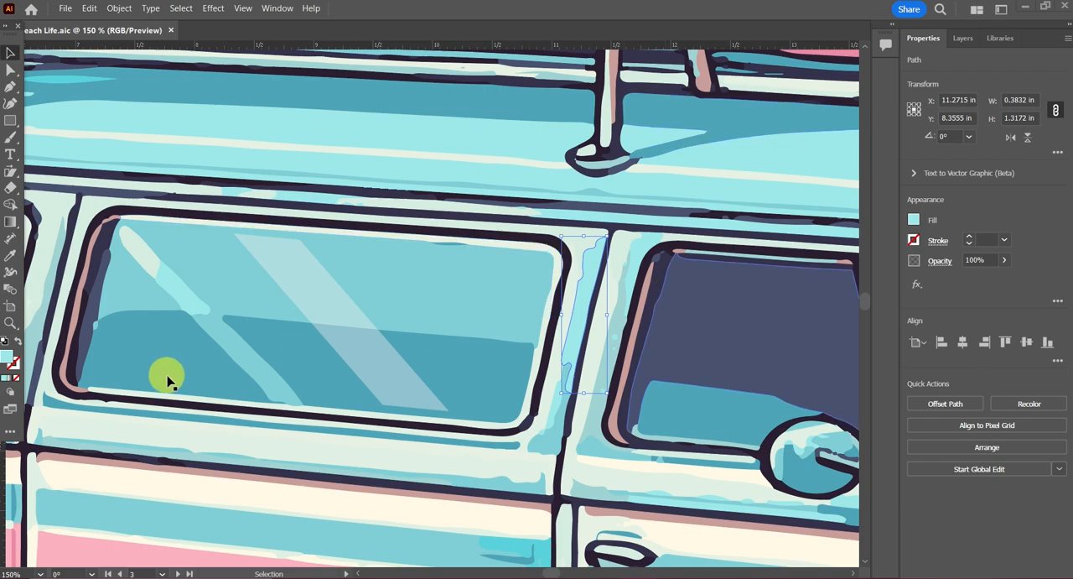
click(339, 335)
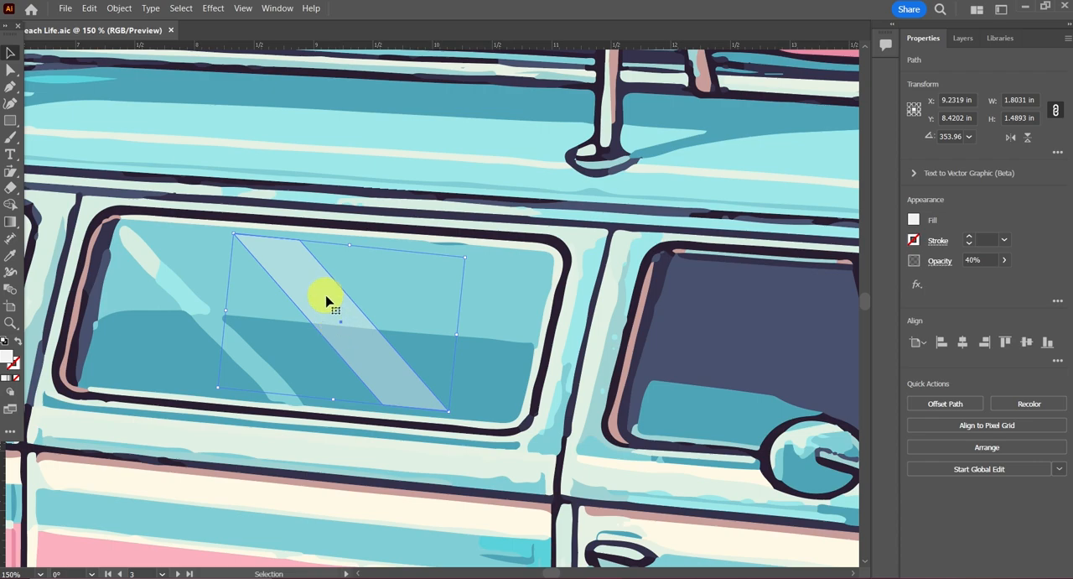
click(119, 8)
mouse_move(156, 24)
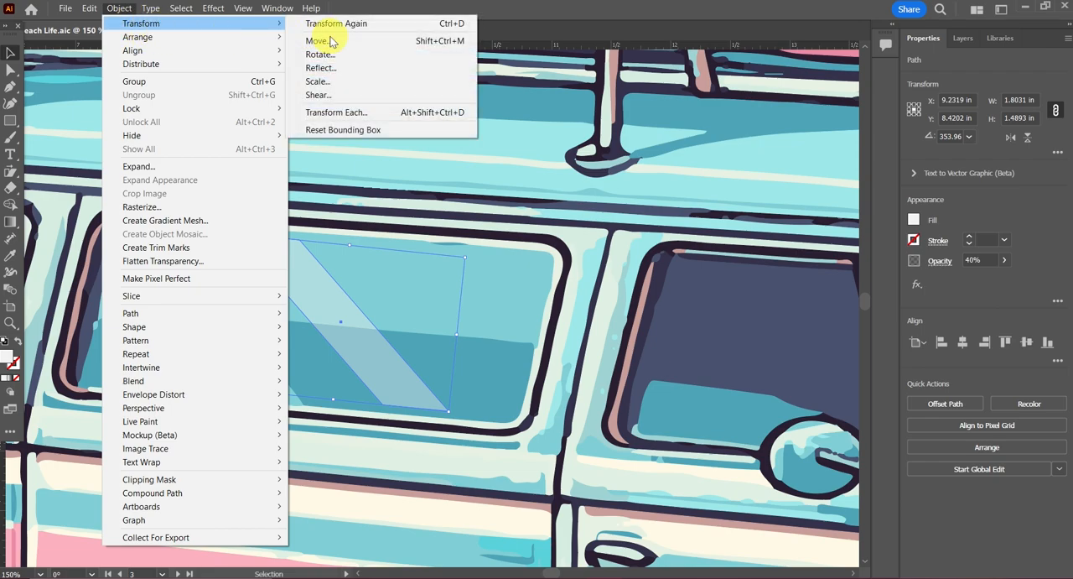
click(335, 40)
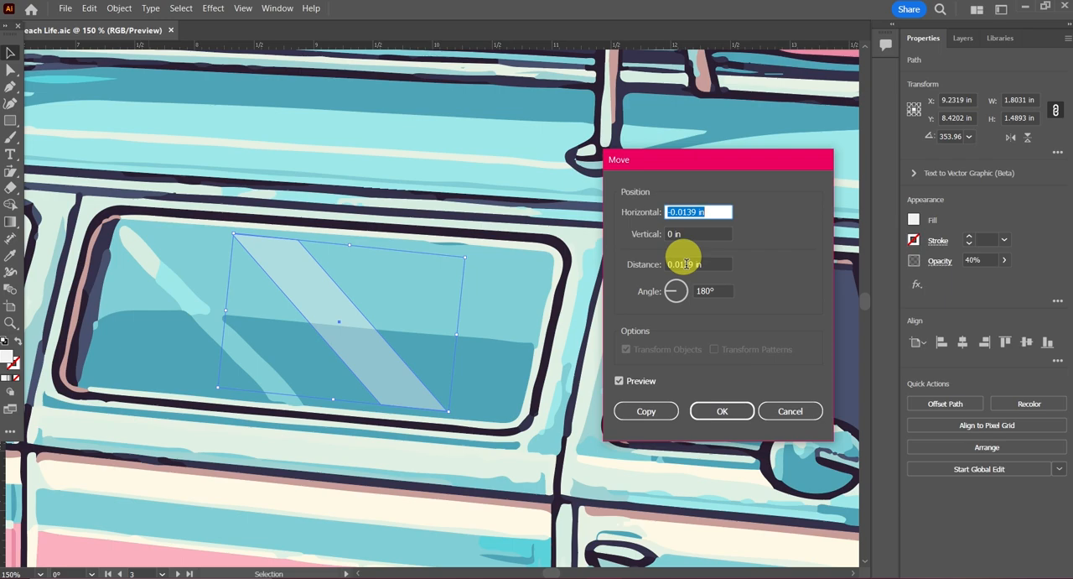
text(-)
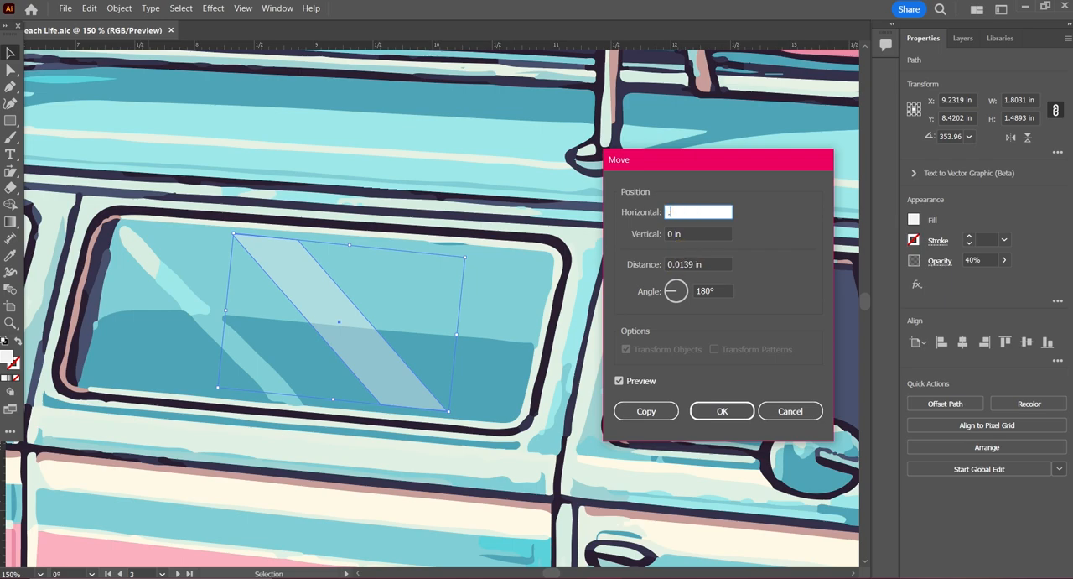
text(12)
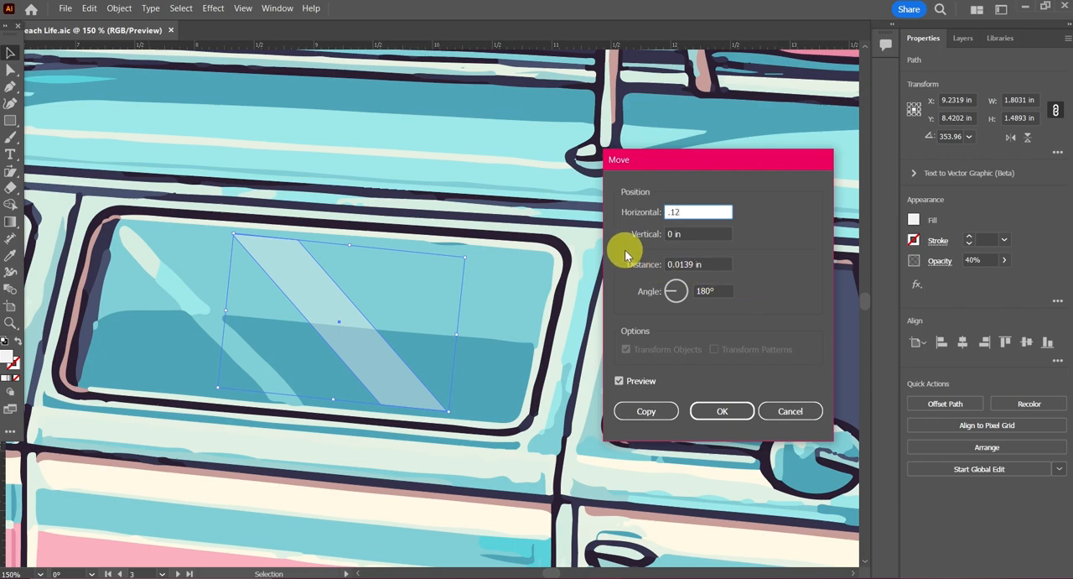
click(705, 263)
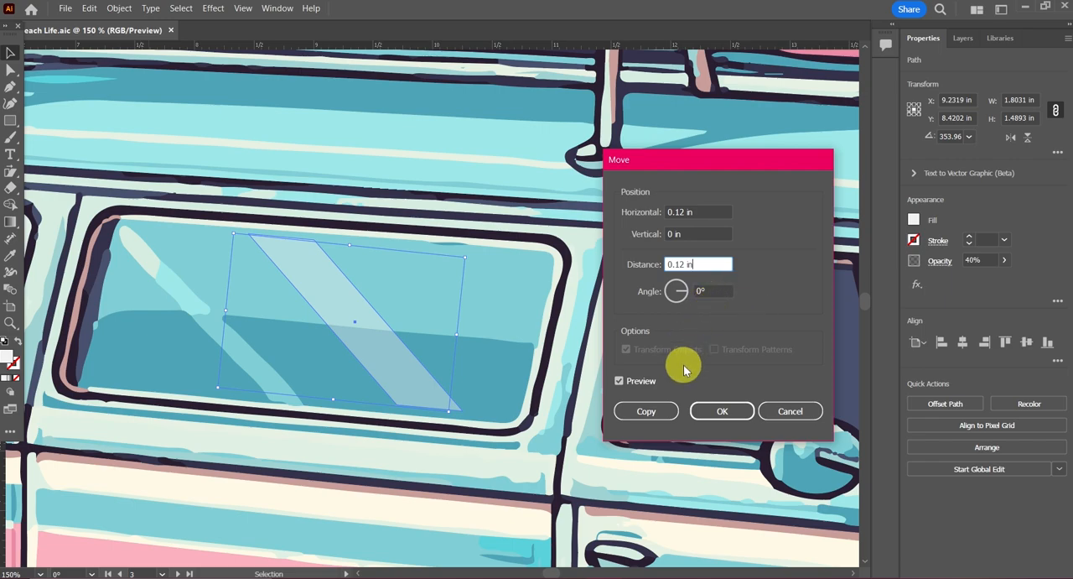
click(644, 412)
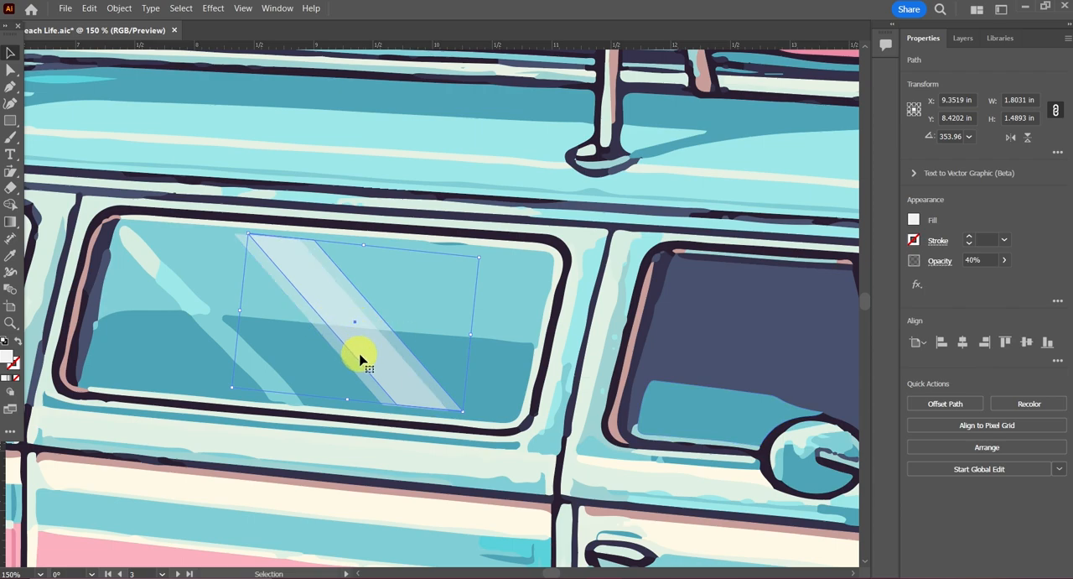
Step: Move the copied reflection about 0.63 in toward the front of the van and isolate its path for editing
drag(338, 311, 409, 306)
double_click(409, 305)
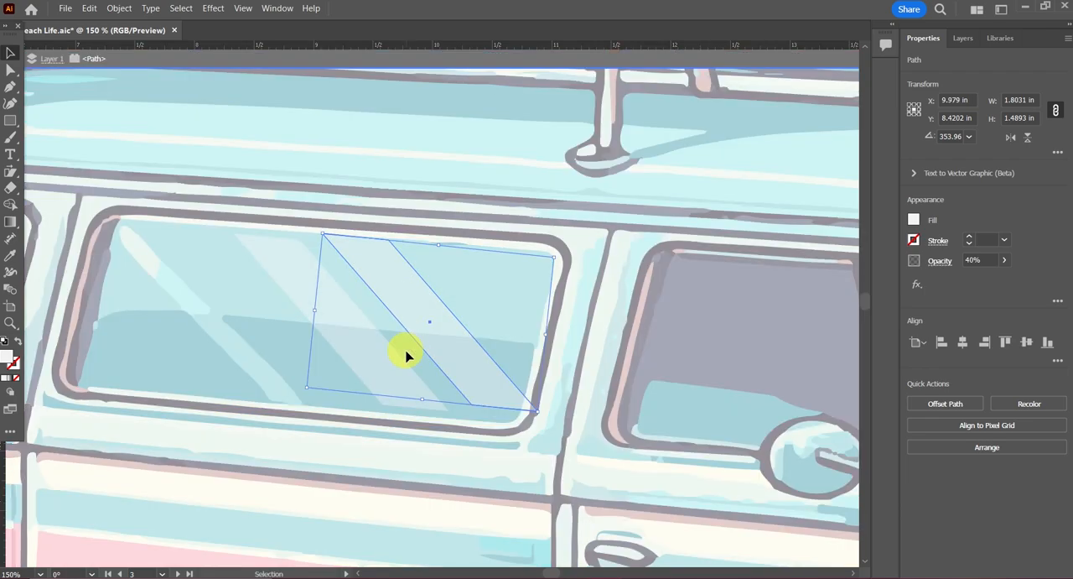
key(a)
key(ctrl+plus)
key(ctrl+plus)
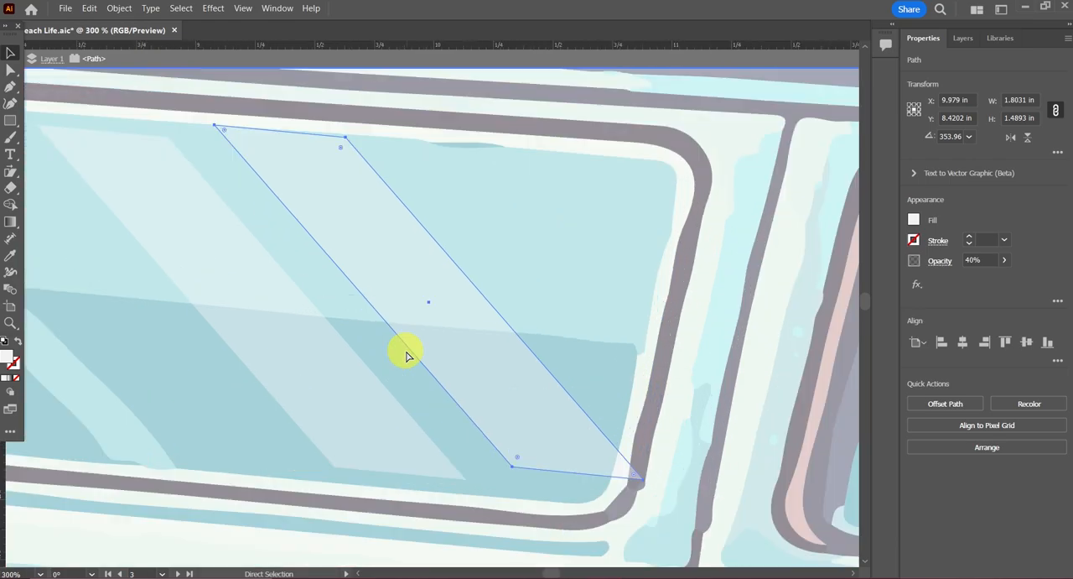
key(v)
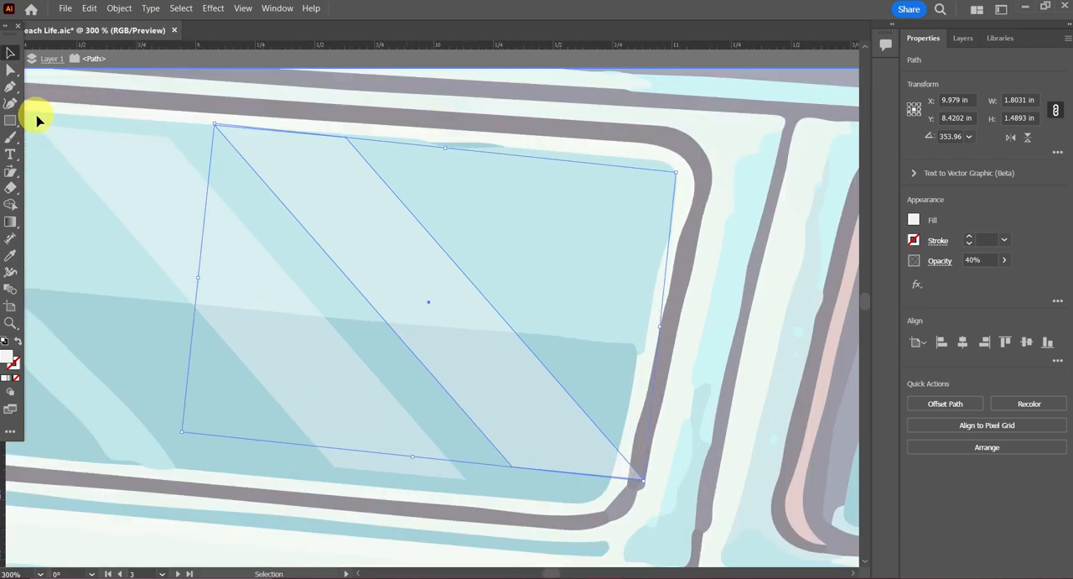
Step: Select the copy's two front-side anchor points, nudge them rearward until the reflection is about 1.54 in wide, and exit isolation mode
click(9, 72)
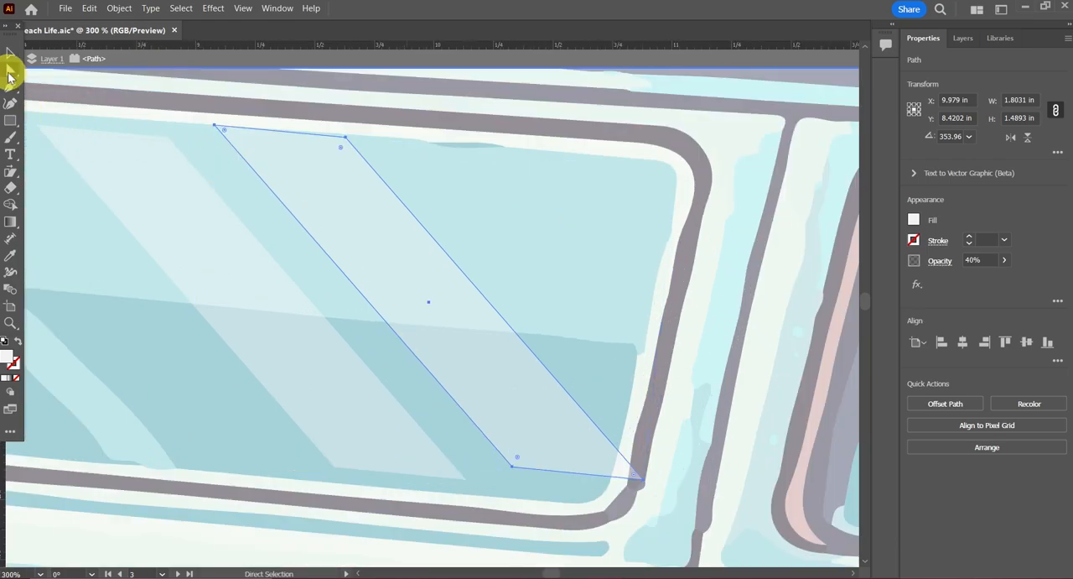
click(344, 141)
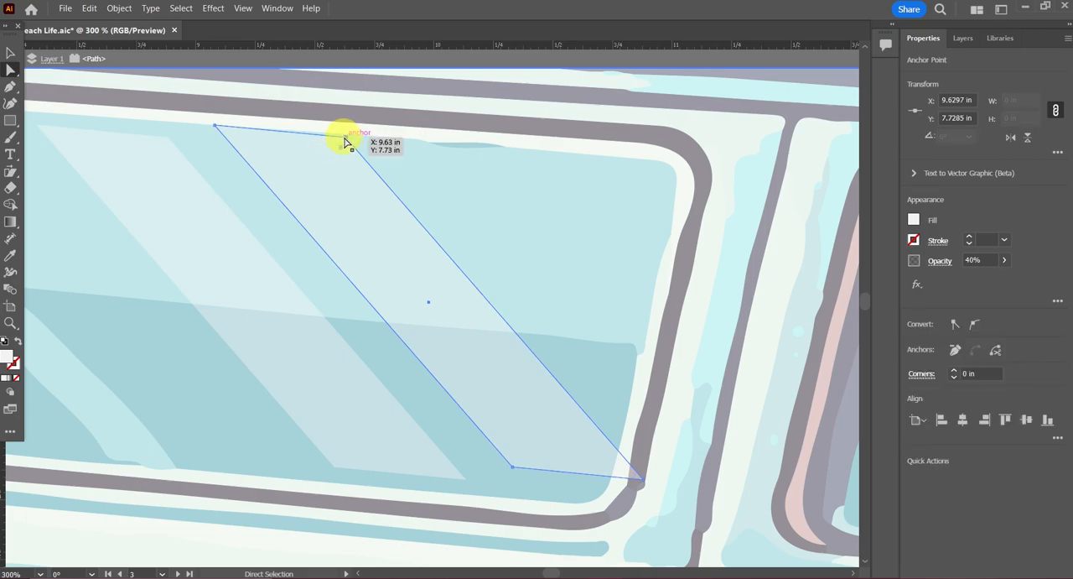
shift+click(643, 483)
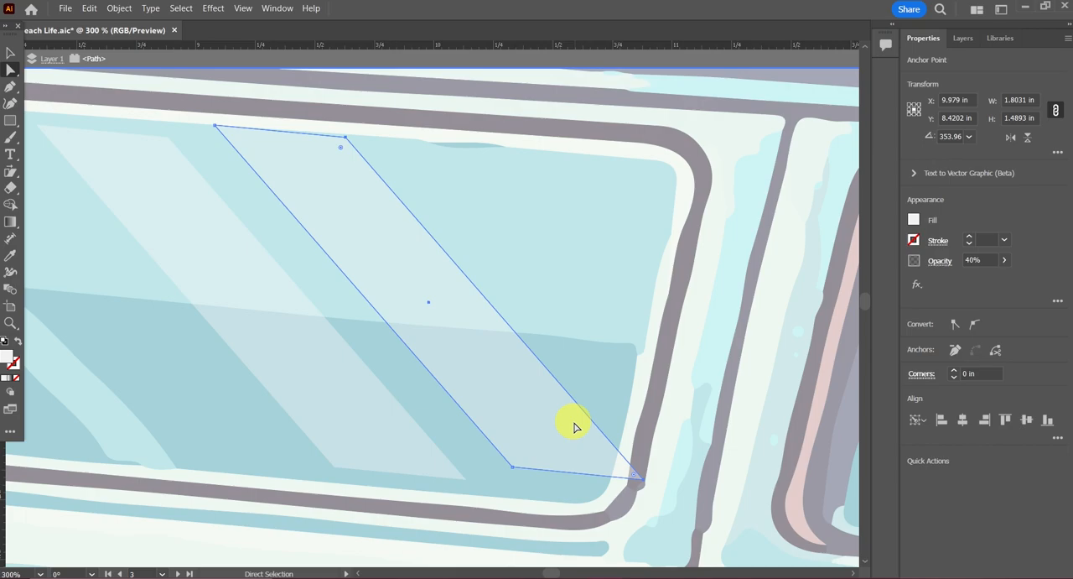
key(Left)
key(Left)
key(Left)
key(Left)
key(Left)
key(Left)
key(Left)
key(Left)
key(Left)
key(Left)
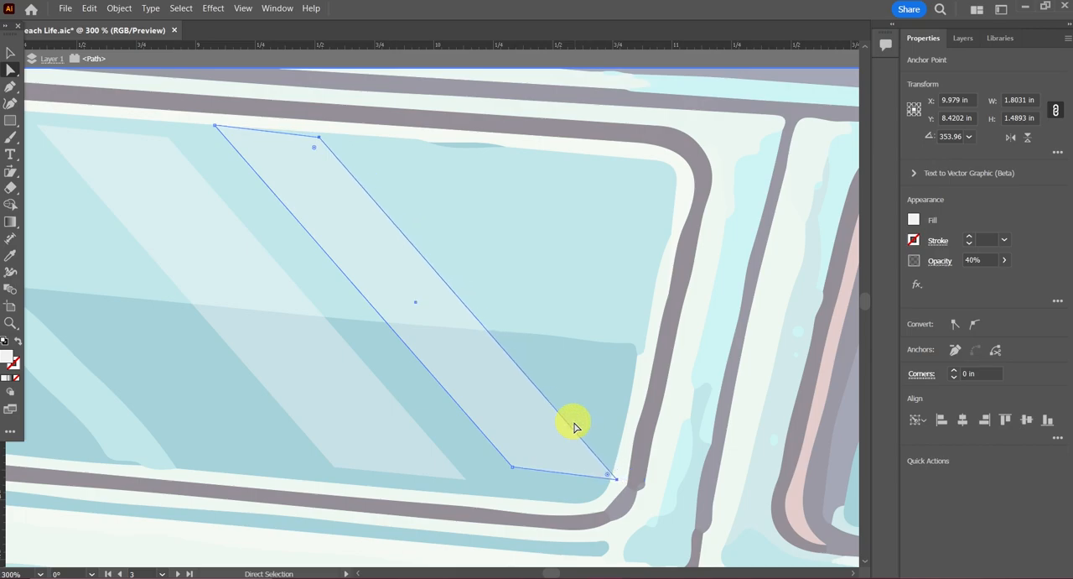
key(Left)
key(Left)
key(Left)
key(Left)
key(Left)
key(Left)
key(Left)
key(Left)
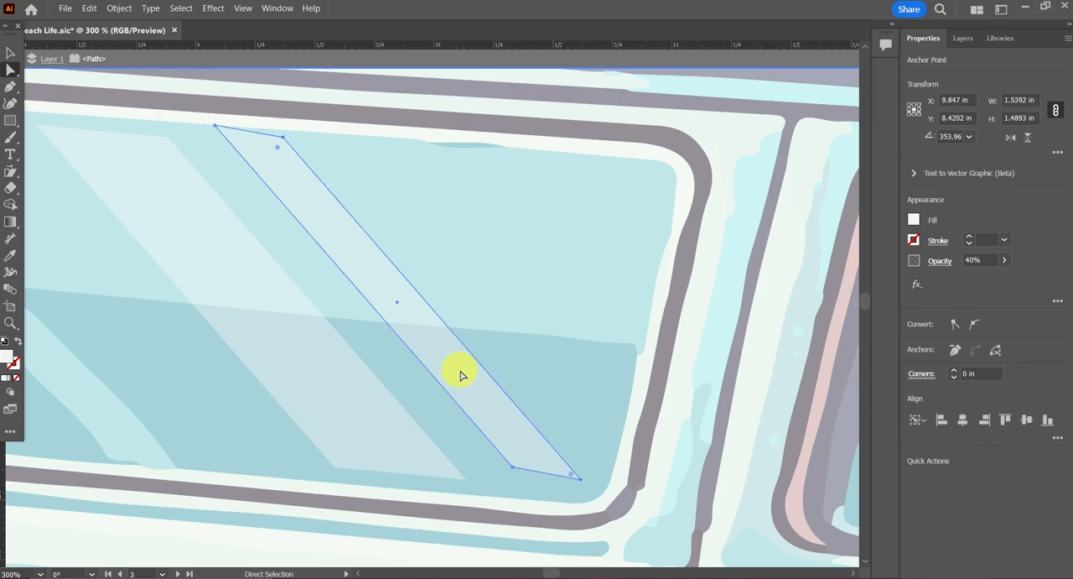
double_click(495, 283)
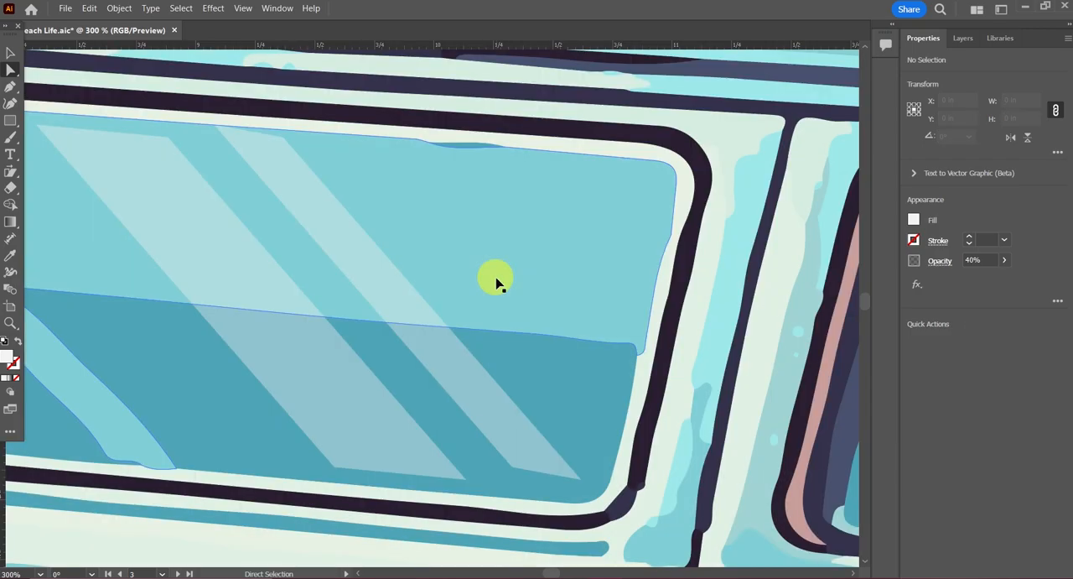
Step: Narrow the wider original reflection by its bounding box and make a slight position adjustment inside the middle window
scroll(496, 283, down, 3)
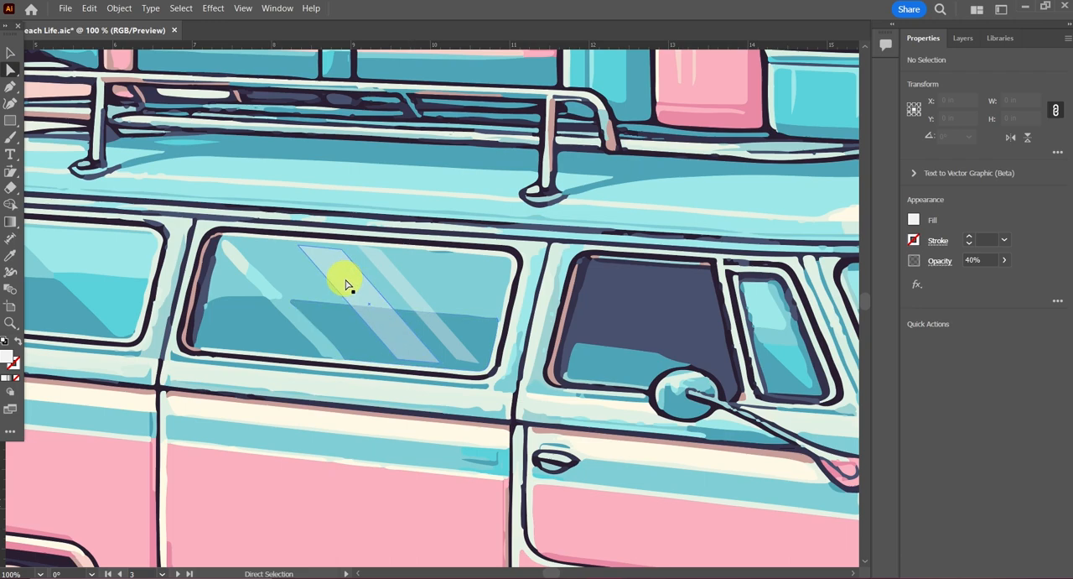
click(11, 52)
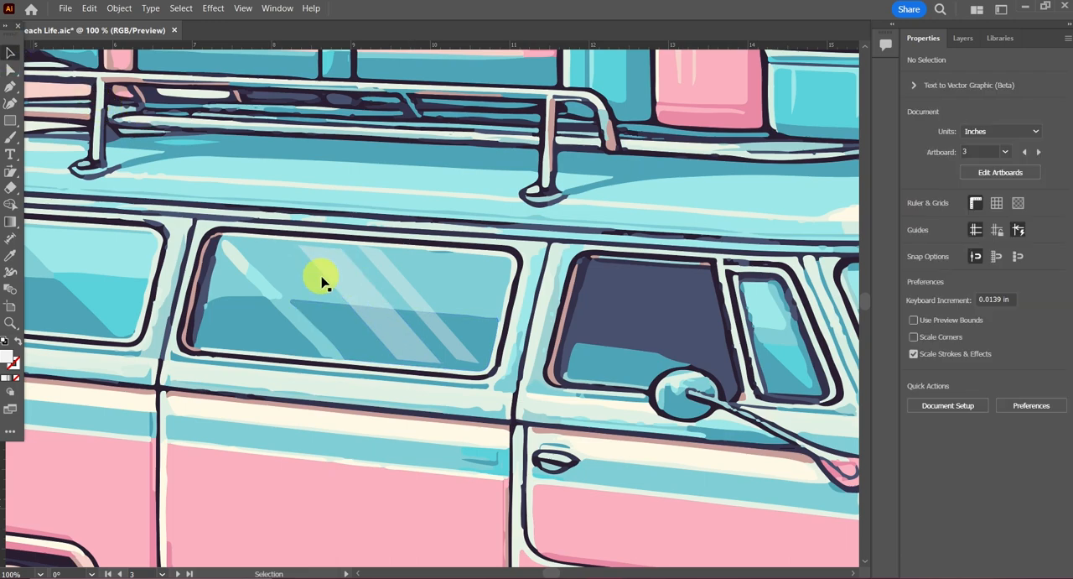
click(377, 293)
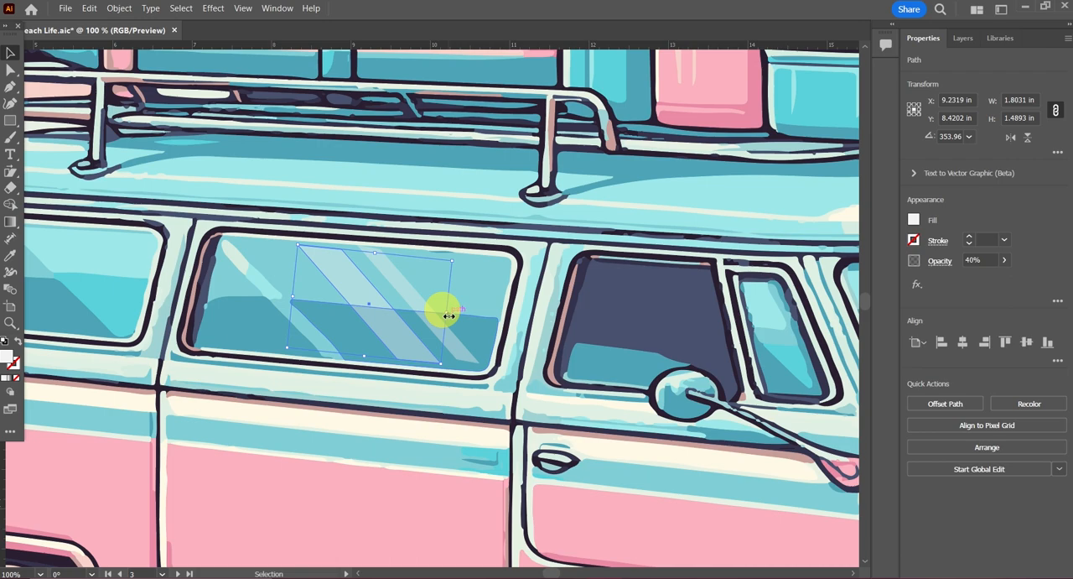
drag(449, 315, 319, 308)
drag(394, 297, 402, 300)
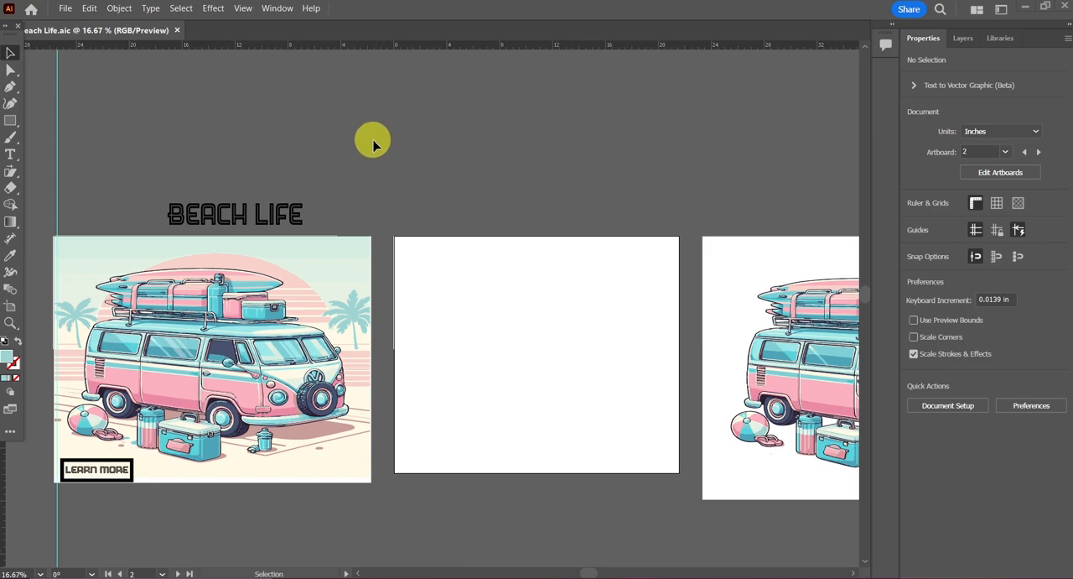
Step: Switch the toolbar from the Basic to the Advanced set of tools
click(274, 9)
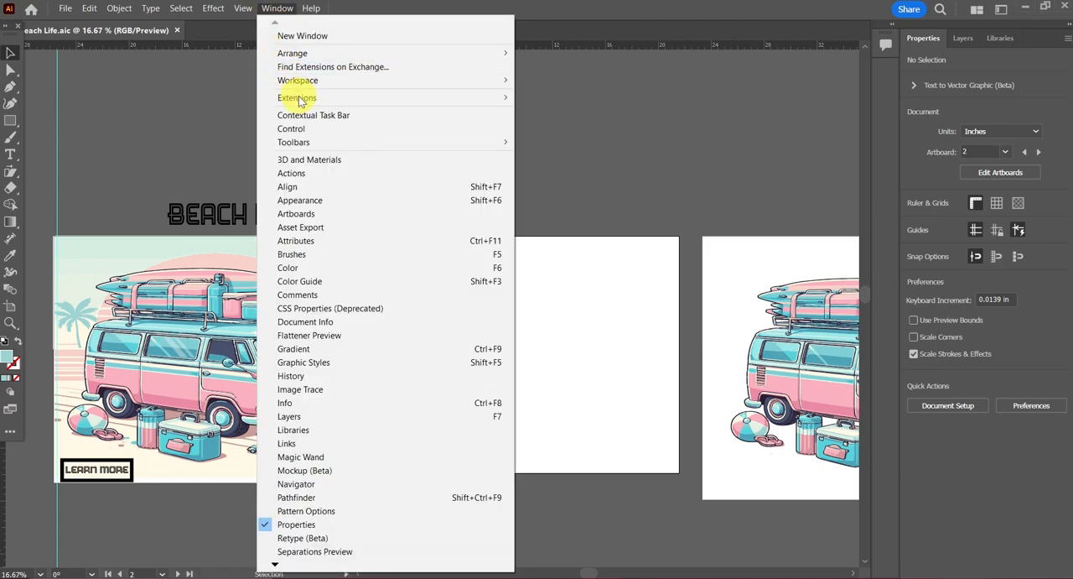
mouse_move(362, 142)
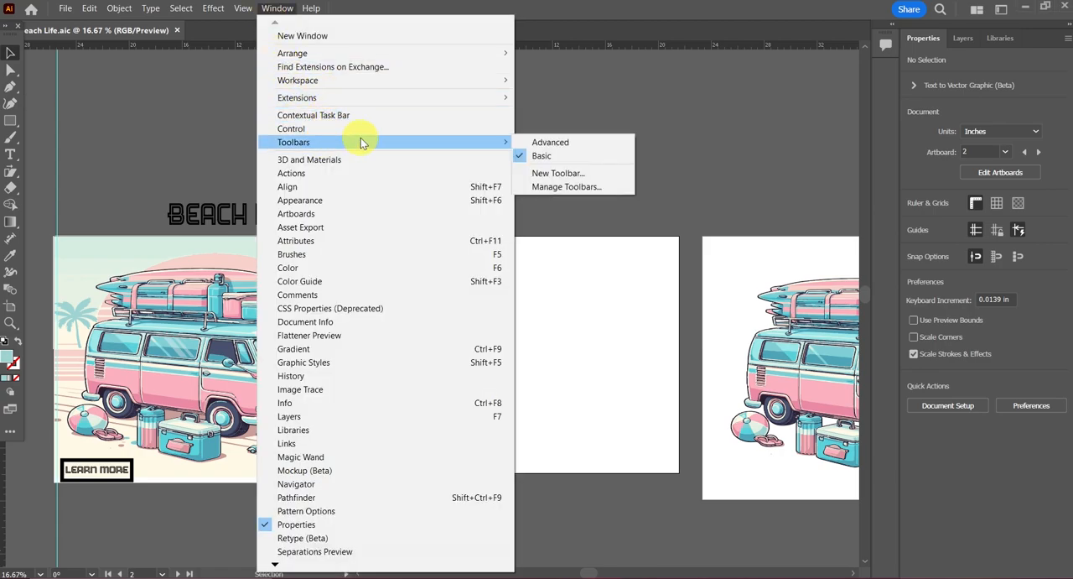
click(536, 142)
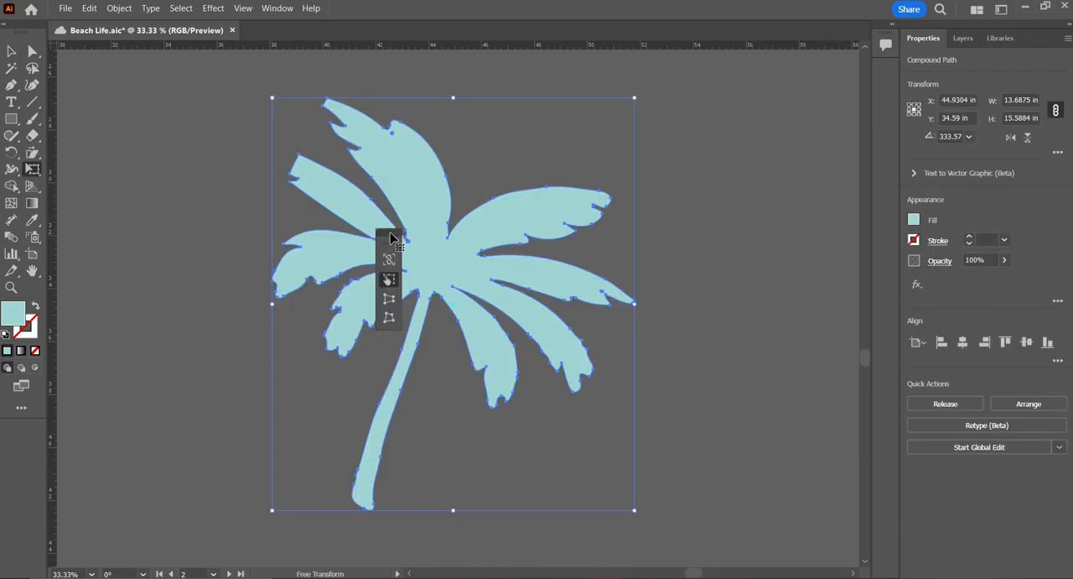
Step: Scale the palm tree with Free Transform to about 16.14 in wide and 13.63 in high
drag(391, 233, 201, 156)
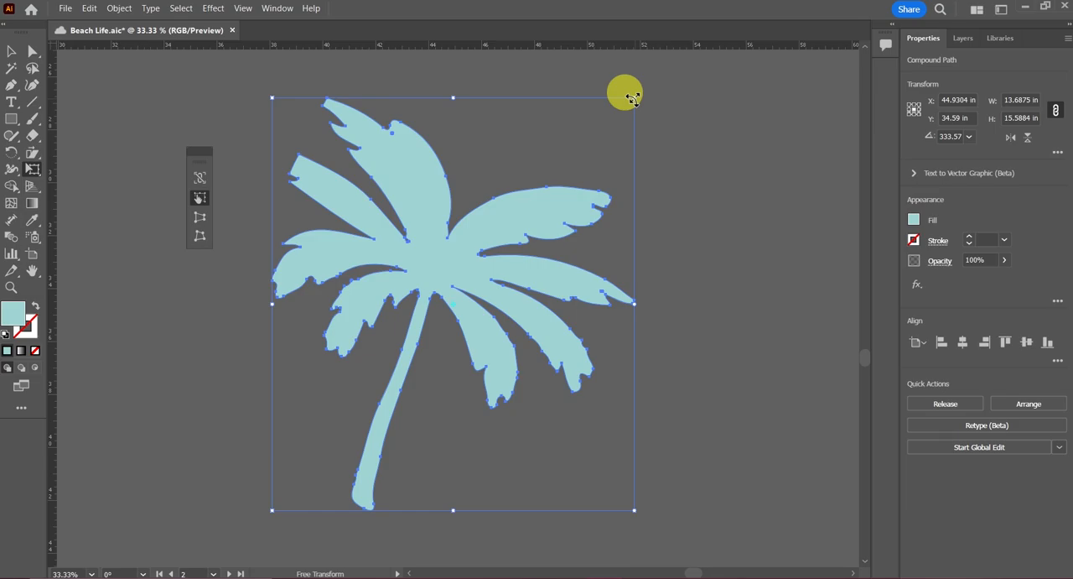
drag(633, 98, 699, 150)
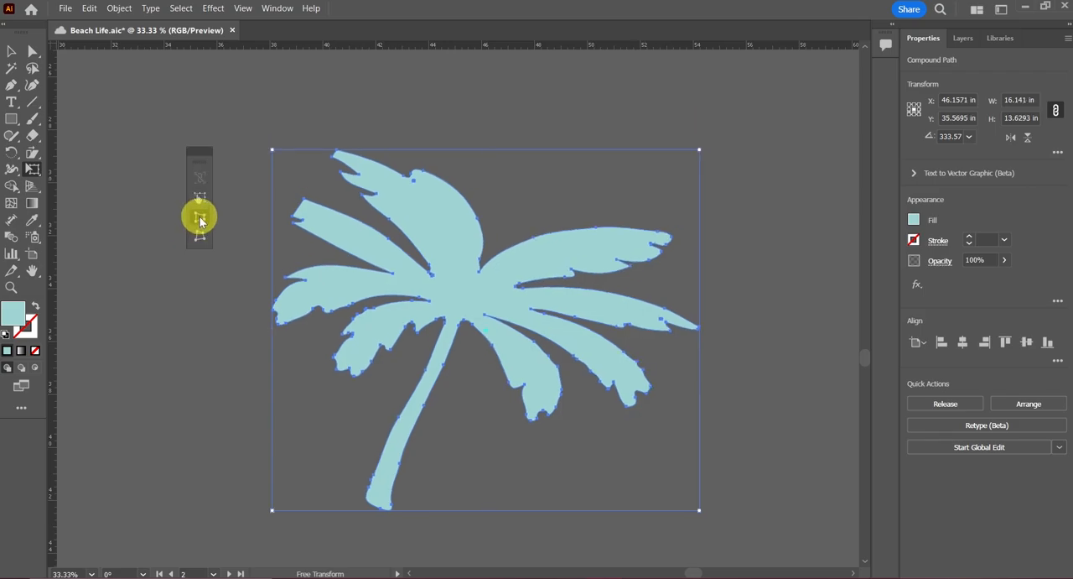
Step: Taper the palm tree toward its trunk base with Perspective Distort, and pull its upper right corner inward with Free Distort
click(200, 218)
drag(699, 509, 540, 369)
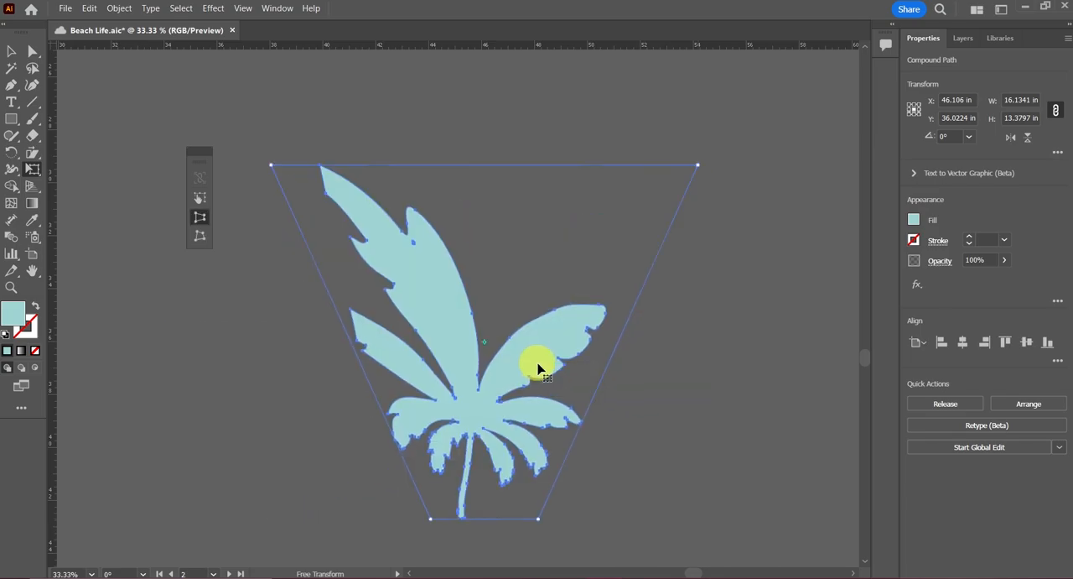
click(200, 241)
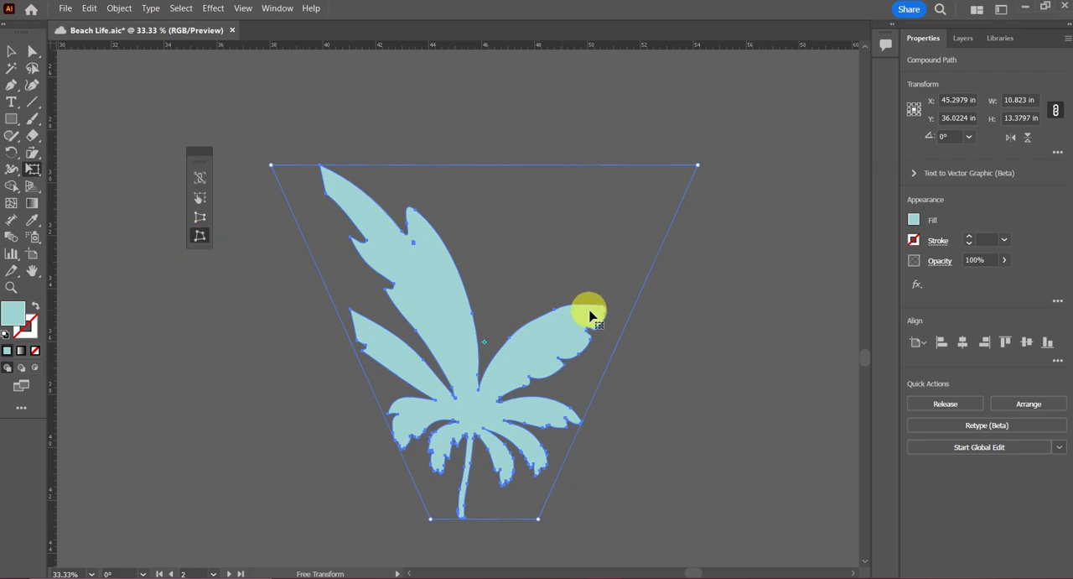
drag(698, 166, 515, 152)
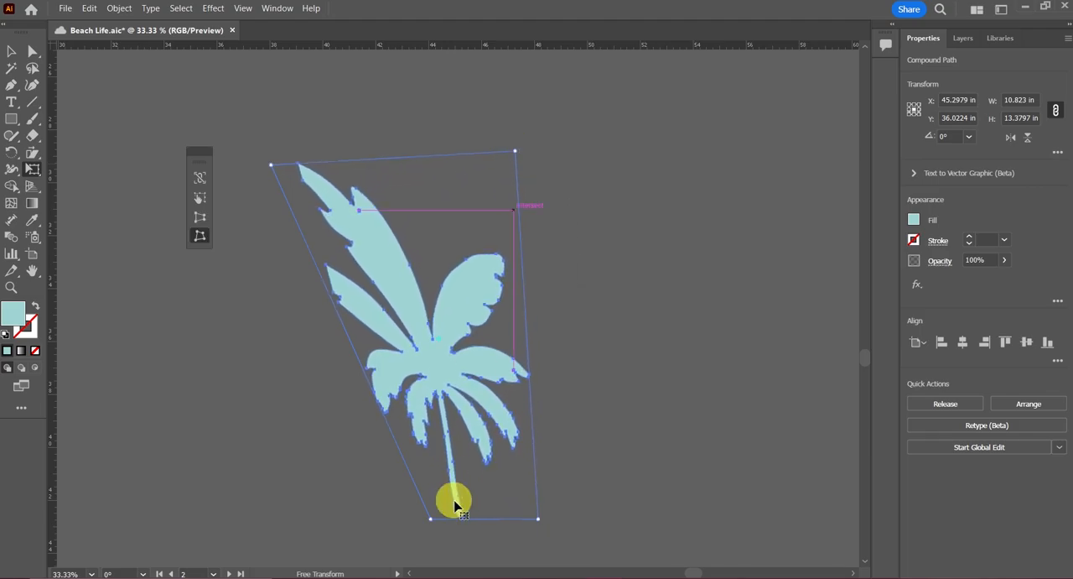
Step: Spread the palm tree's two lower corners outward with Free Distort, making it about 9.98 in wide and 11.76 in high
drag(432, 523, 260, 484)
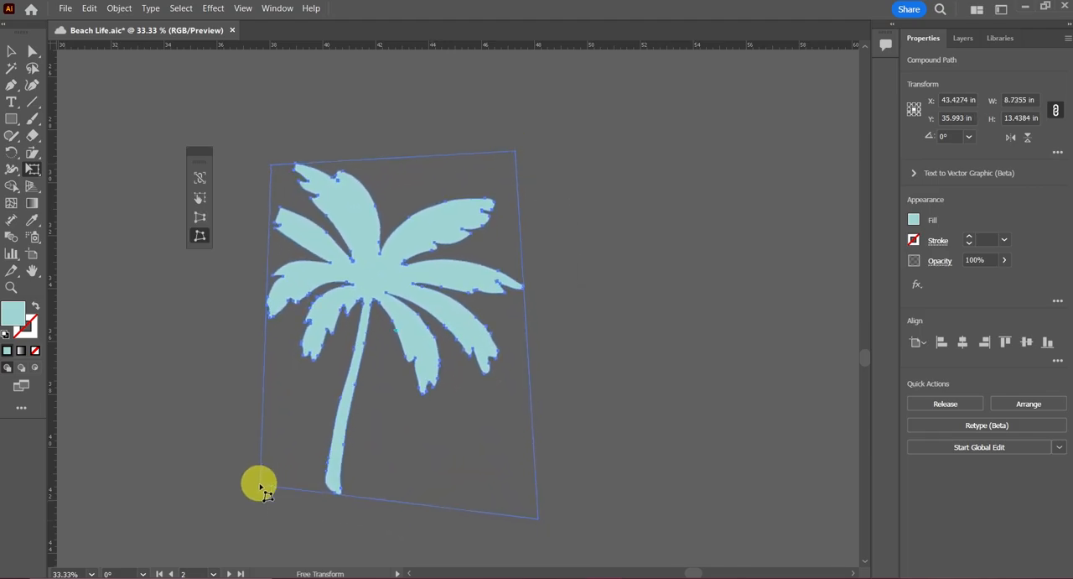
drag(537, 518, 559, 453)
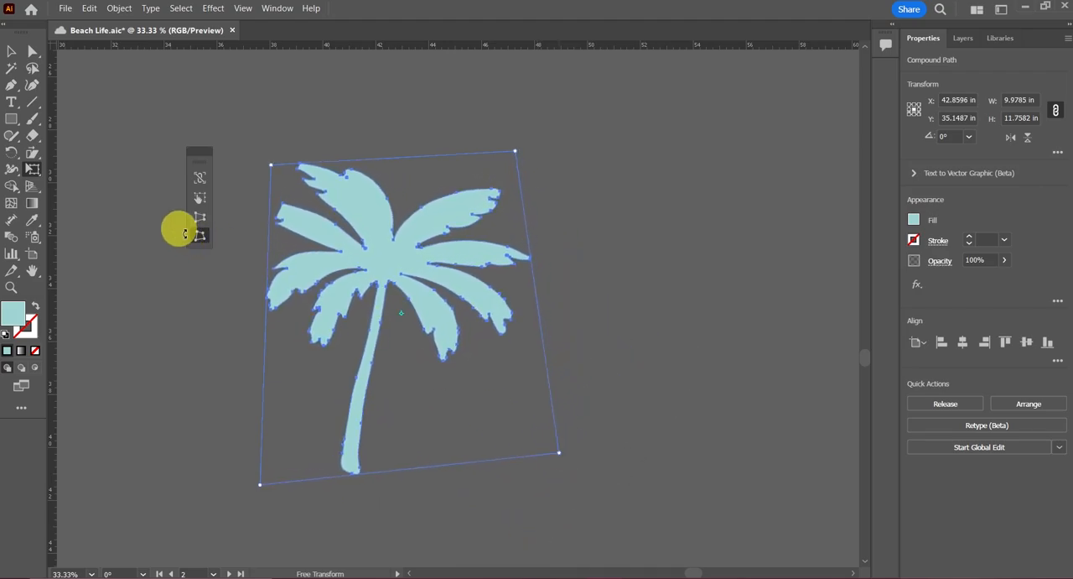
click(200, 220)
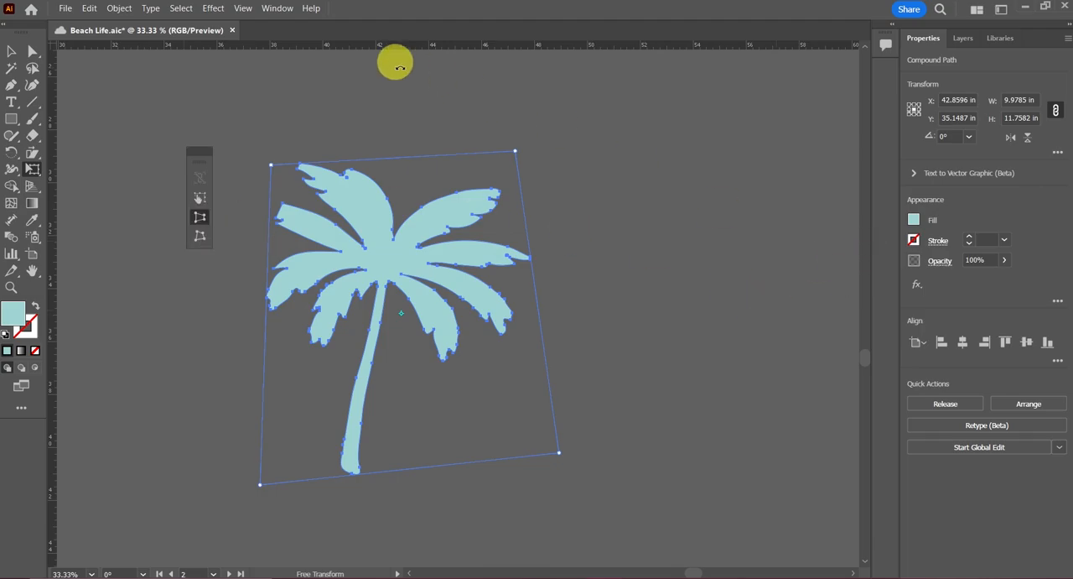
Step: Show the perspective grid in the document
click(242, 9)
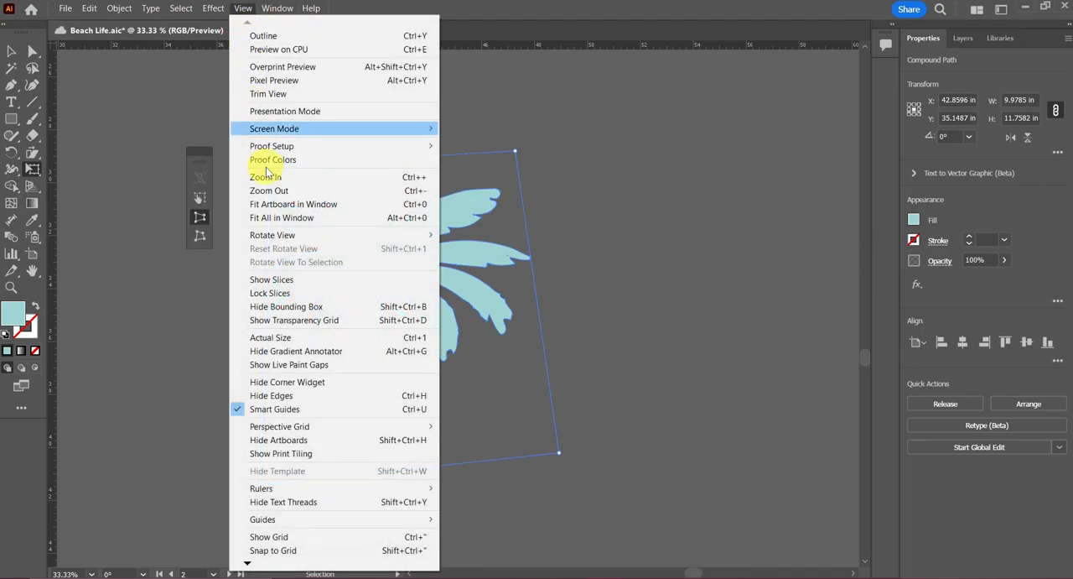
mouse_move(297, 428)
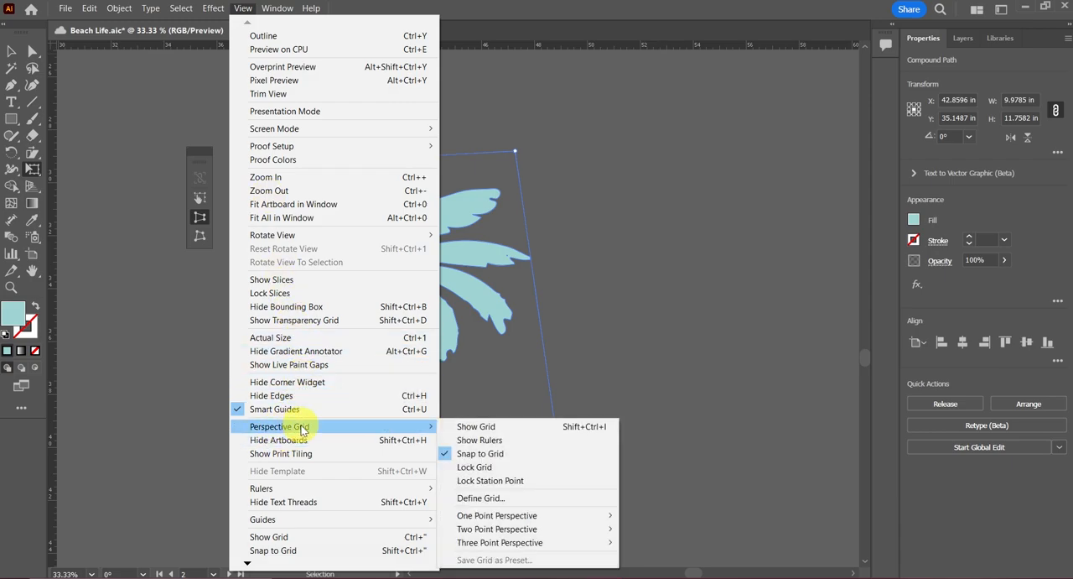
click(515, 430)
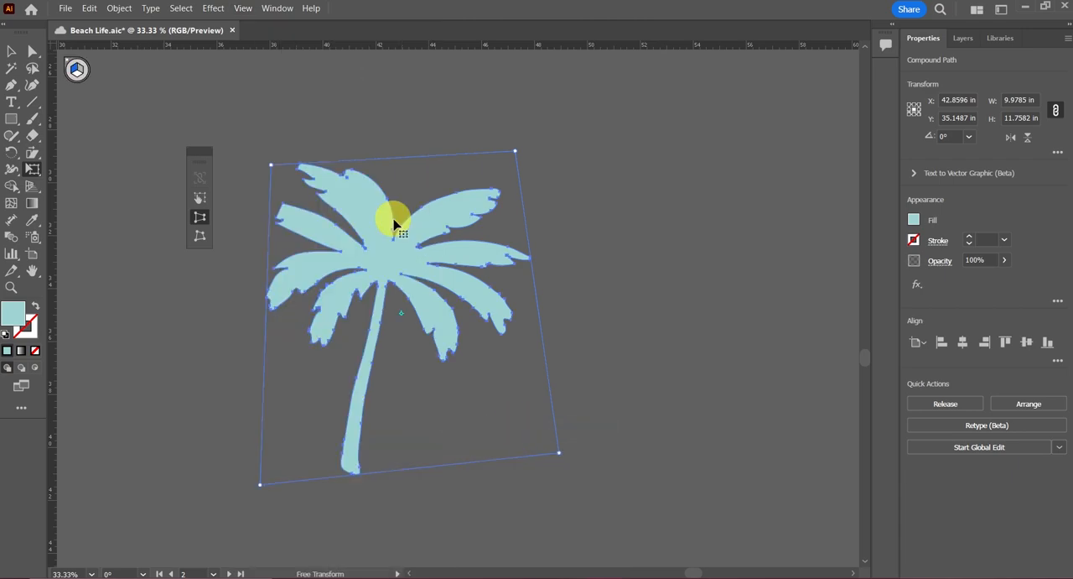
Step: Move the distorted palm tree onto the perspective grid in the middle artboard and nudge it over the grid's center line
scroll(394, 223, down, 4)
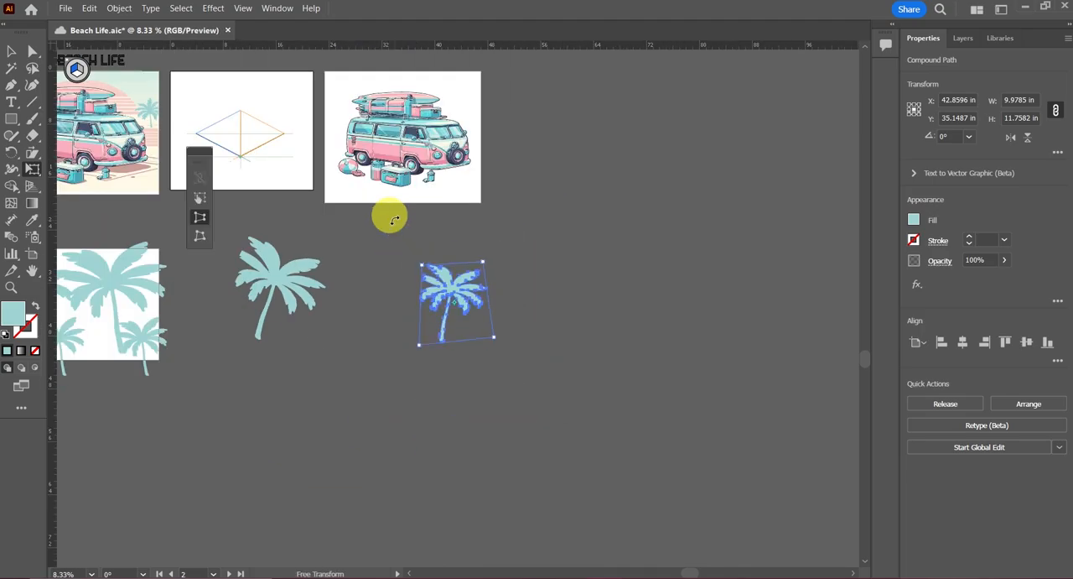
scroll(321, 200, up, 3)
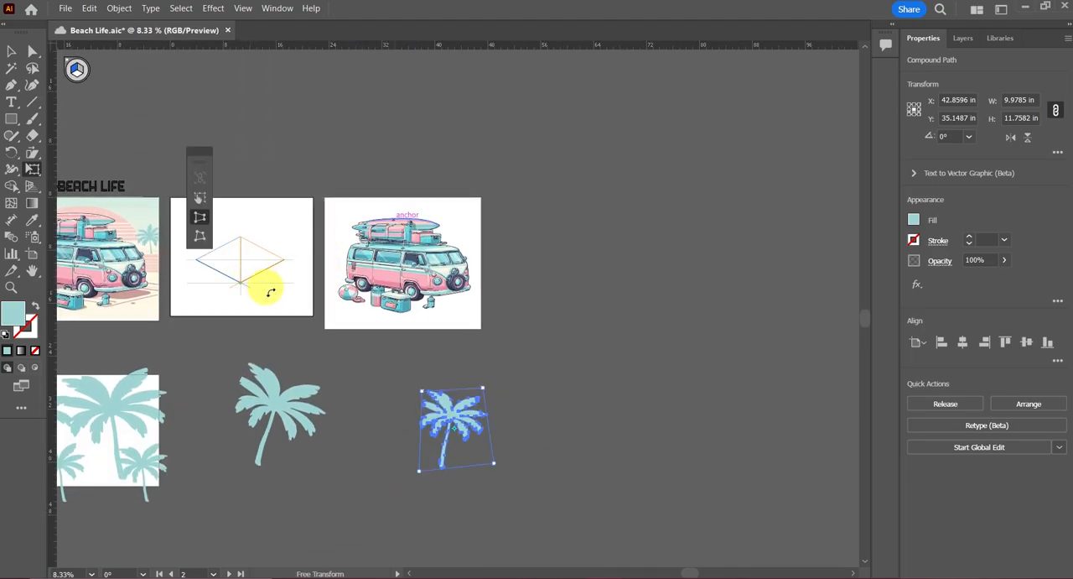
scroll(271, 292, left, 3)
click(11, 51)
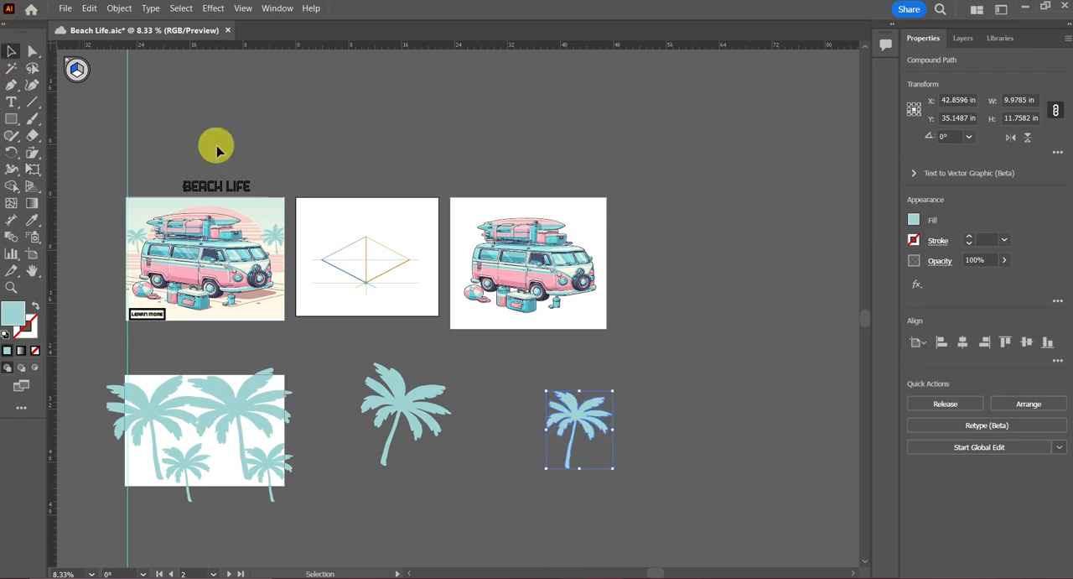
drag(558, 426, 367, 242)
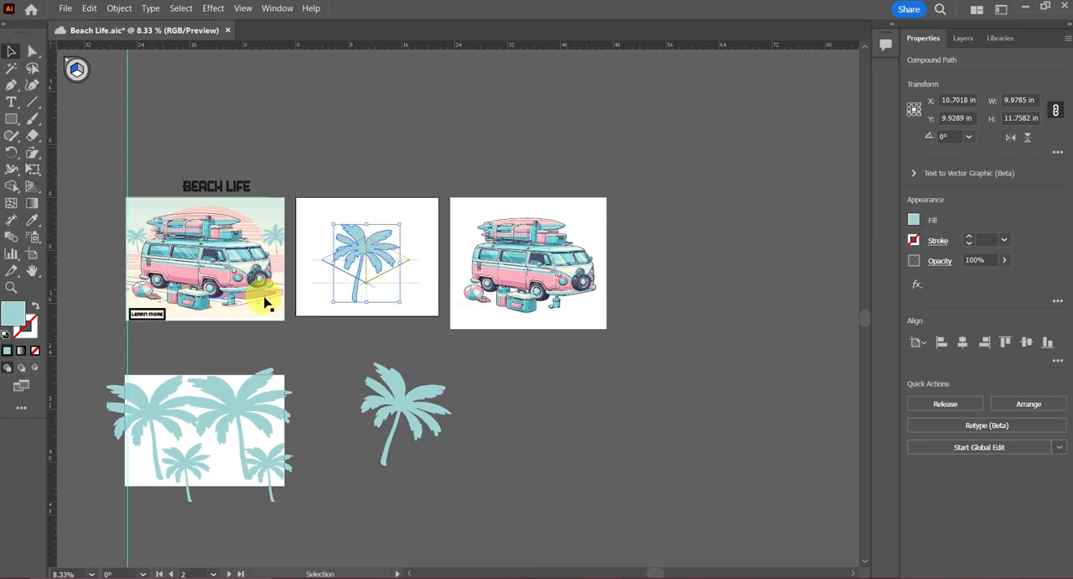
key(a)
key(ctrl+plus)
key(ctrl+plus)
key(ctrl+plus)
key(ctrl+plus)
key(ctrl+plus)
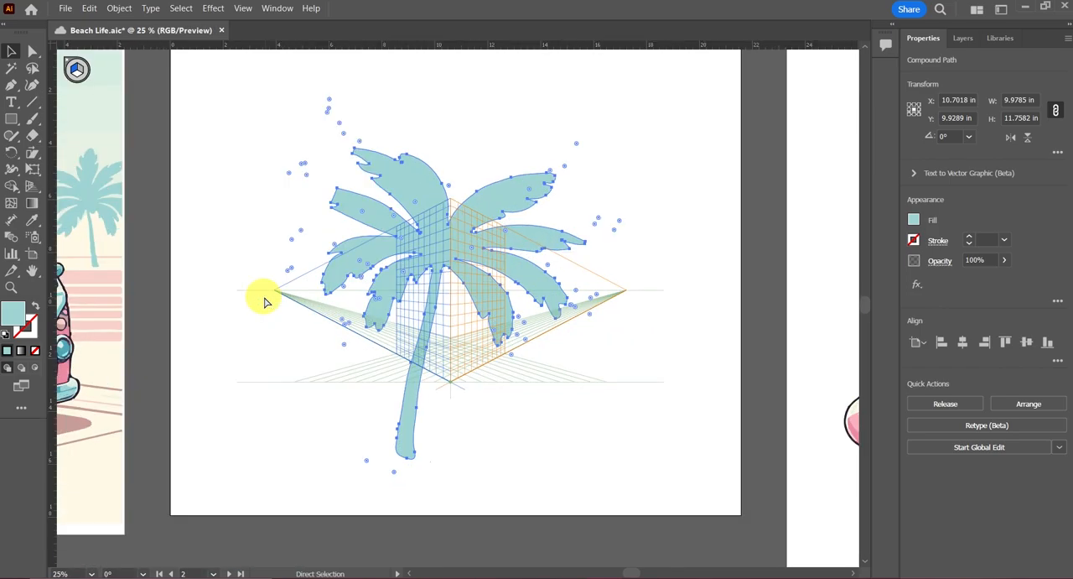
key(v)
drag(450, 228, 471, 237)
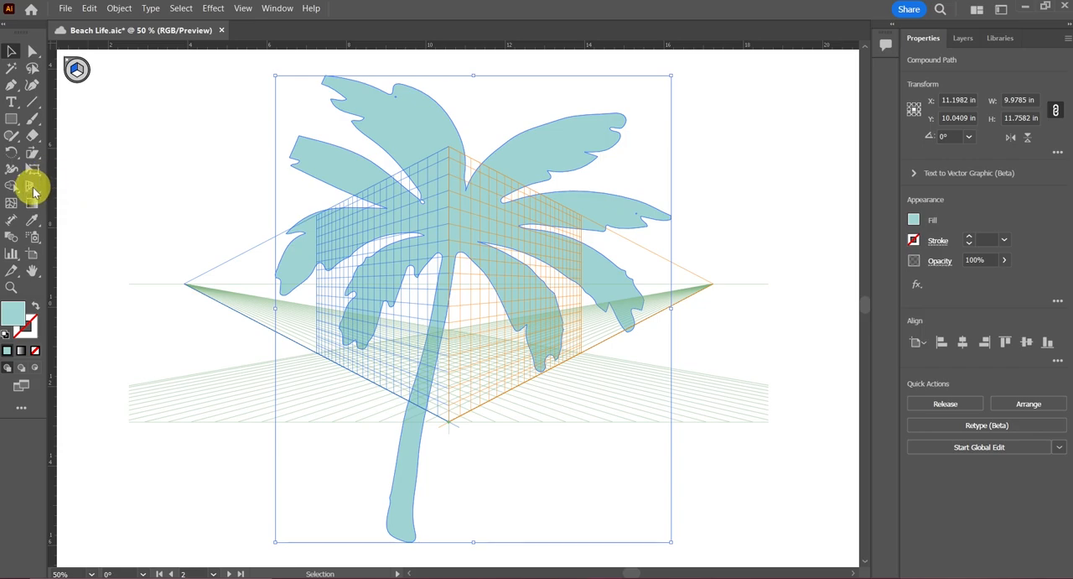
Step: Scale the palm tree to about 9.39 by 9.63 in with Free Transform, and pull its corners toward the orange grid plane with Perspective Distort
key(e)
drag(275, 76, 313, 160)
click(207, 218)
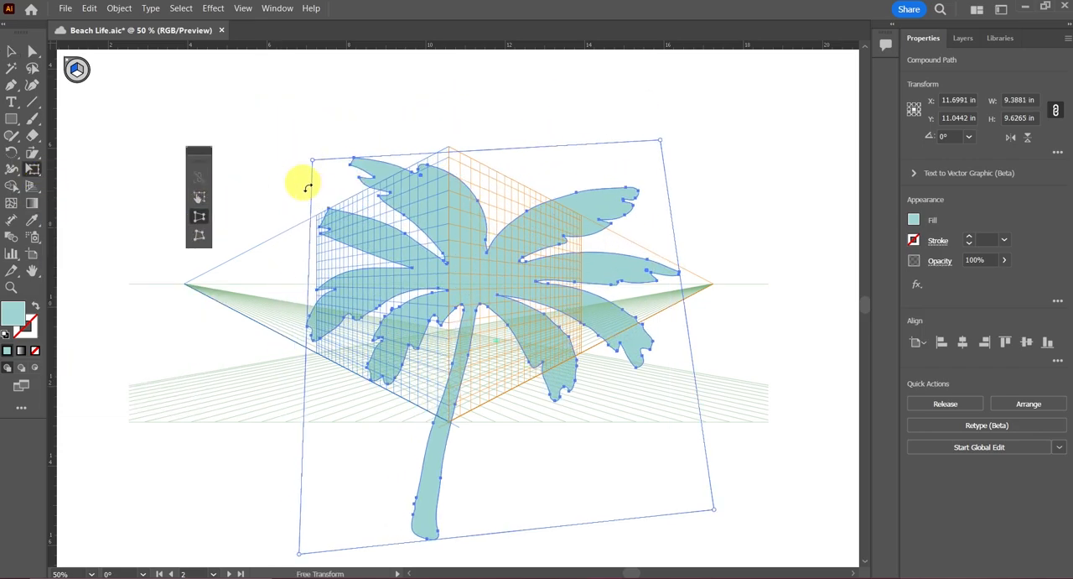
drag(313, 162, 319, 217)
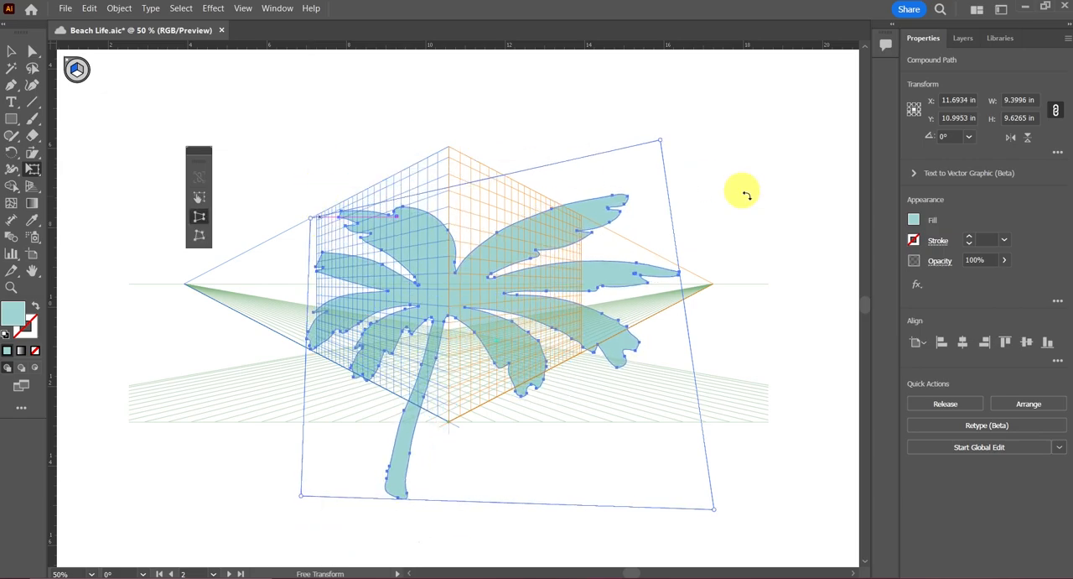
drag(660, 143, 575, 220)
drag(713, 509, 645, 352)
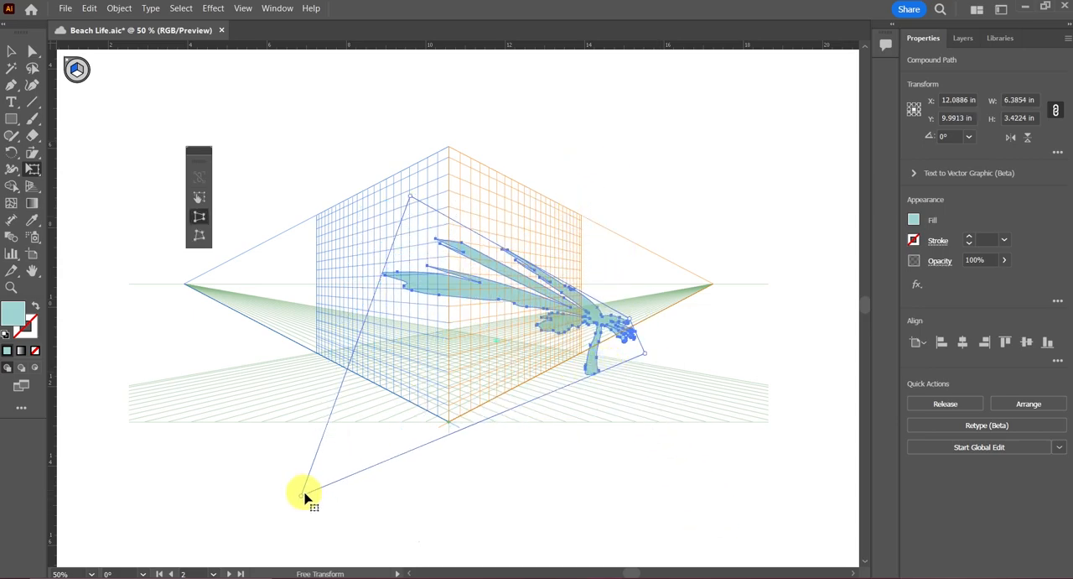
Step: Adjust the remaining corners with Perspective Distort until the palm stands upright on the orange plane, about 2.62 in wide and 4.57 in high
drag(302, 500, 419, 403)
drag(523, 311, 537, 261)
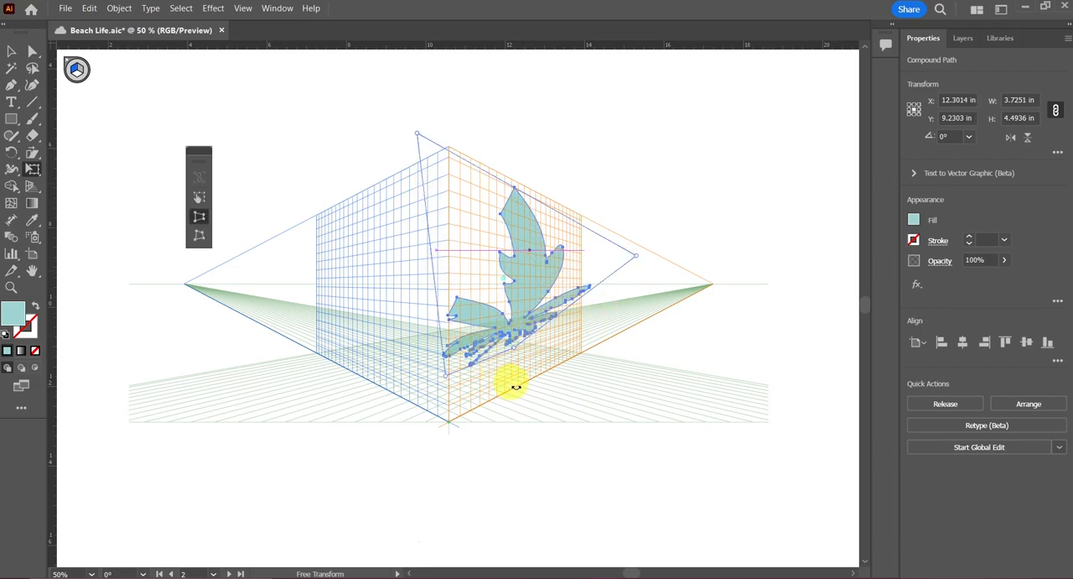
drag(522, 358, 569, 361)
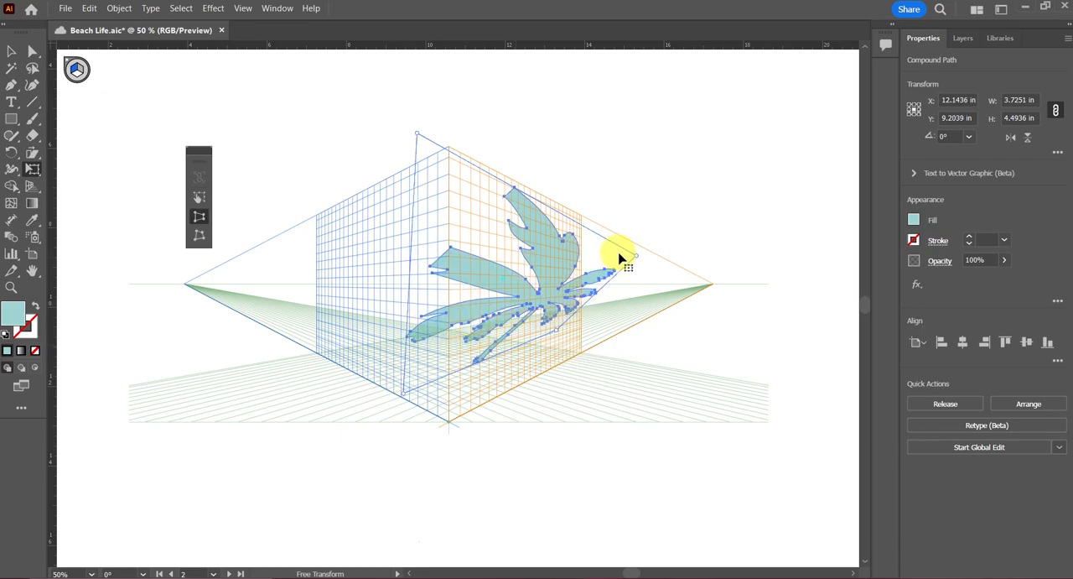
drag(638, 258, 567, 216)
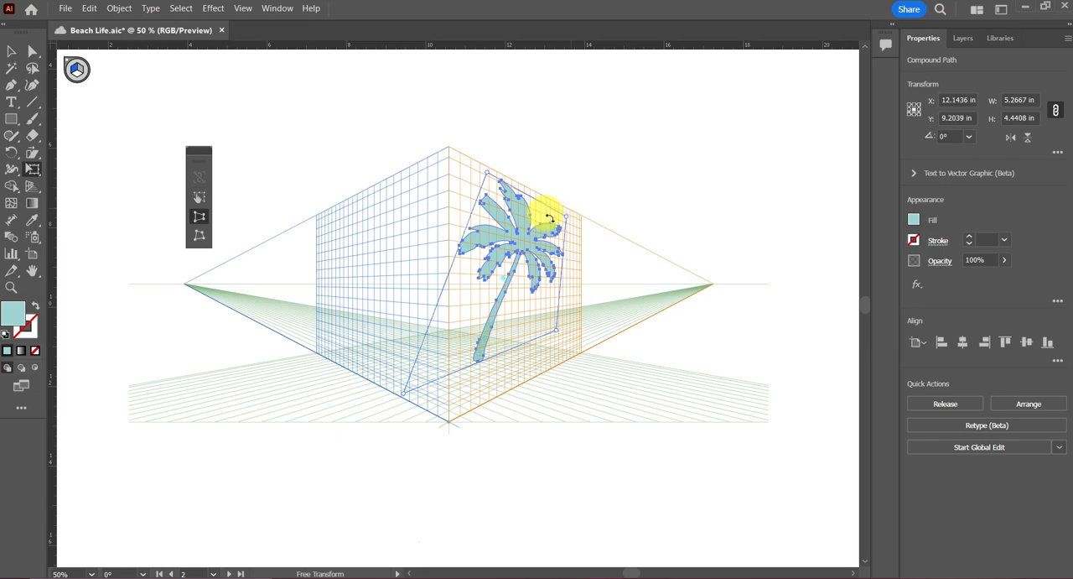
Step: Align the palm tree's corners with the orange plane's edges using Free Distort, making it about 3.24 in wide and 5.35 in high
click(198, 238)
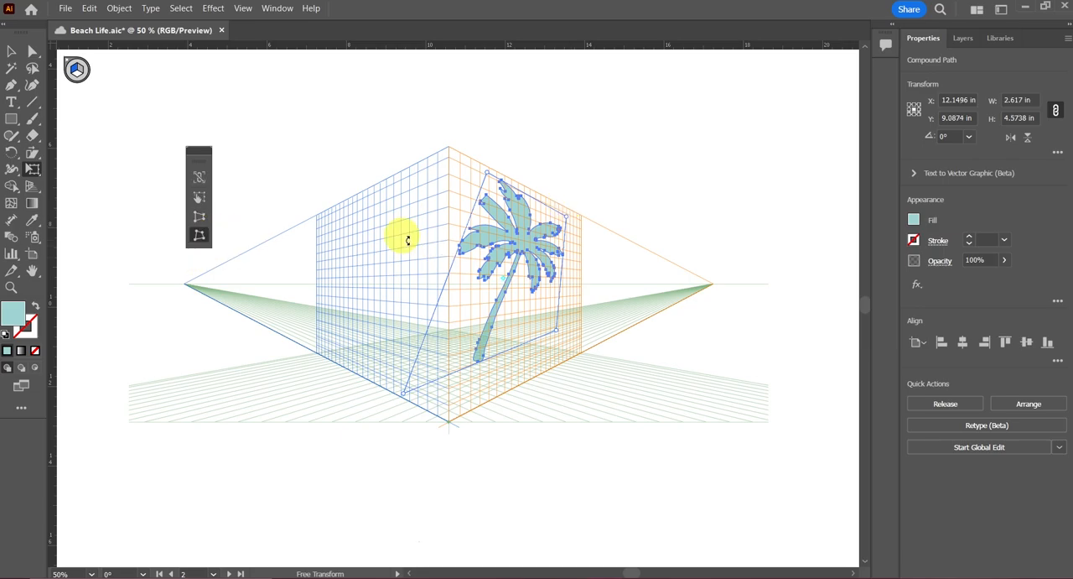
mouse_move(562, 342)
mouse_down()
mouse_move(594, 357)
mouse_move(571, 351)
mouse_up()
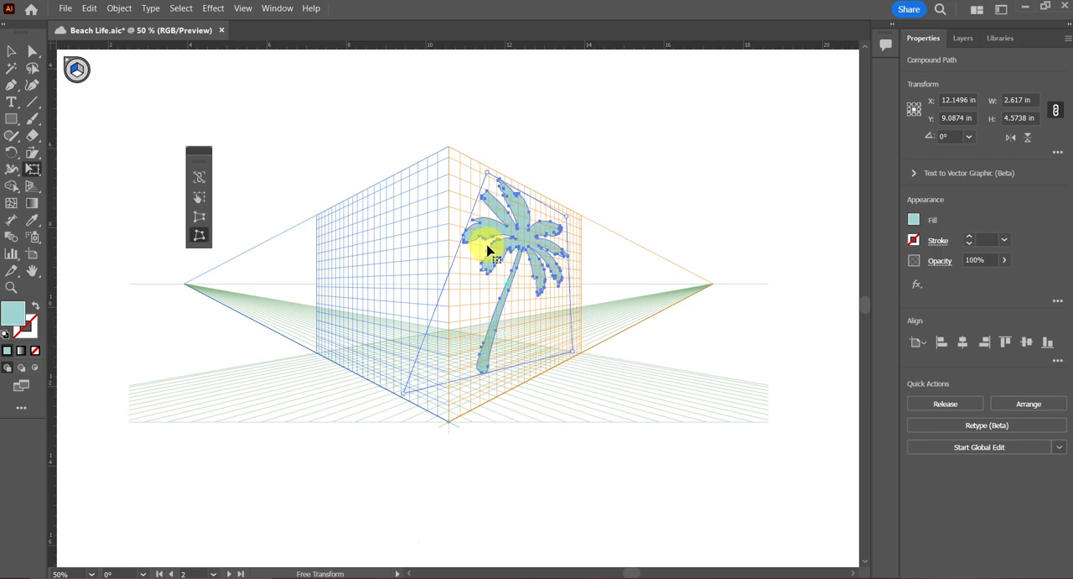
drag(485, 174, 443, 159)
mouse_move(506, 250)
mouse_down()
mouse_move(526, 256)
mouse_move(513, 248)
mouse_up()
drag(414, 394, 463, 405)
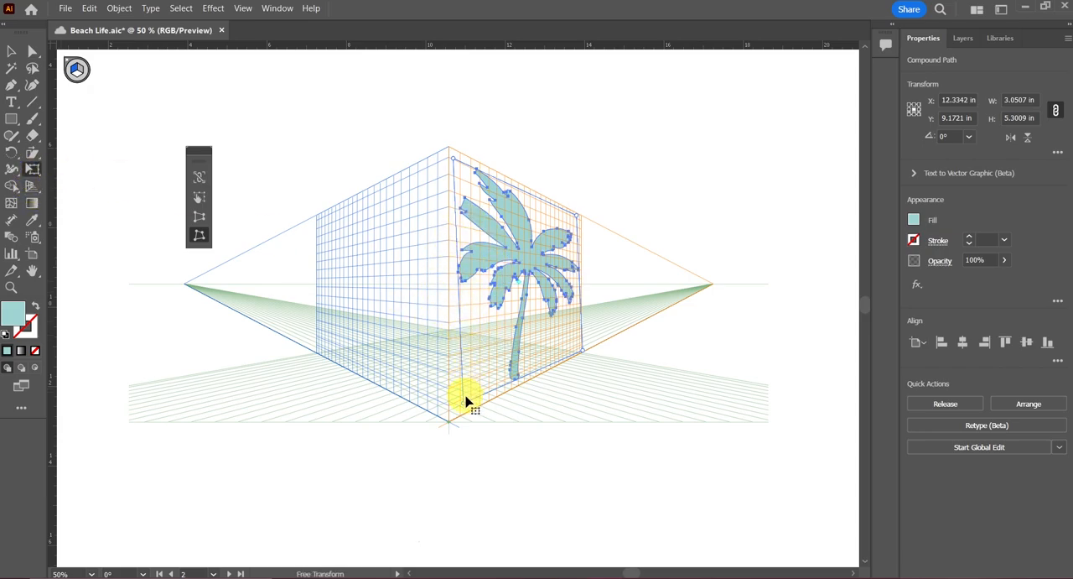
drag(464, 405, 449, 416)
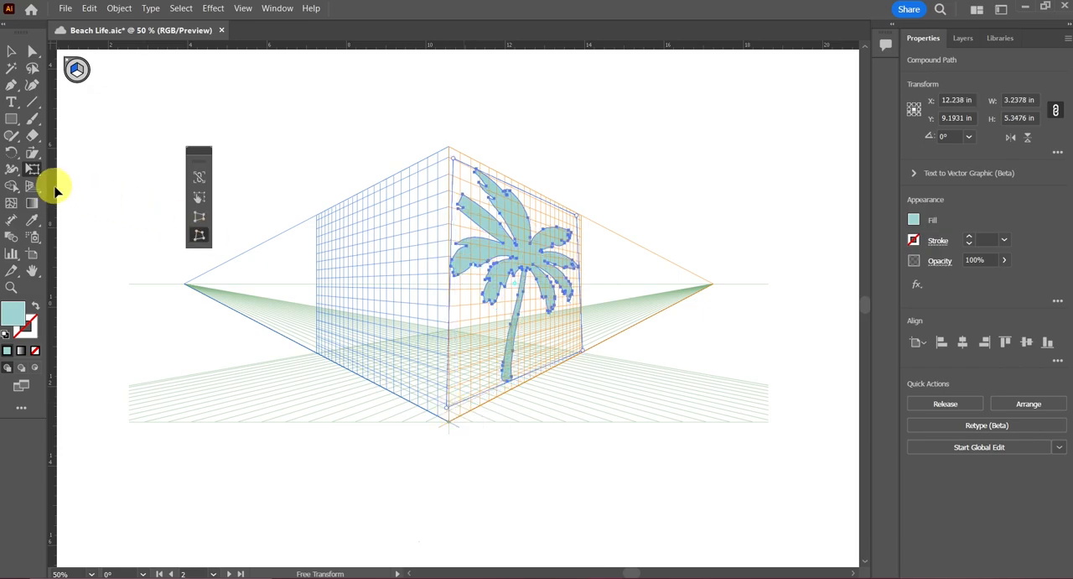
Step: Stretch the perspective grid vertically with the Perspective Grid tool, lowering its front base point and raising its top point
click(37, 184)
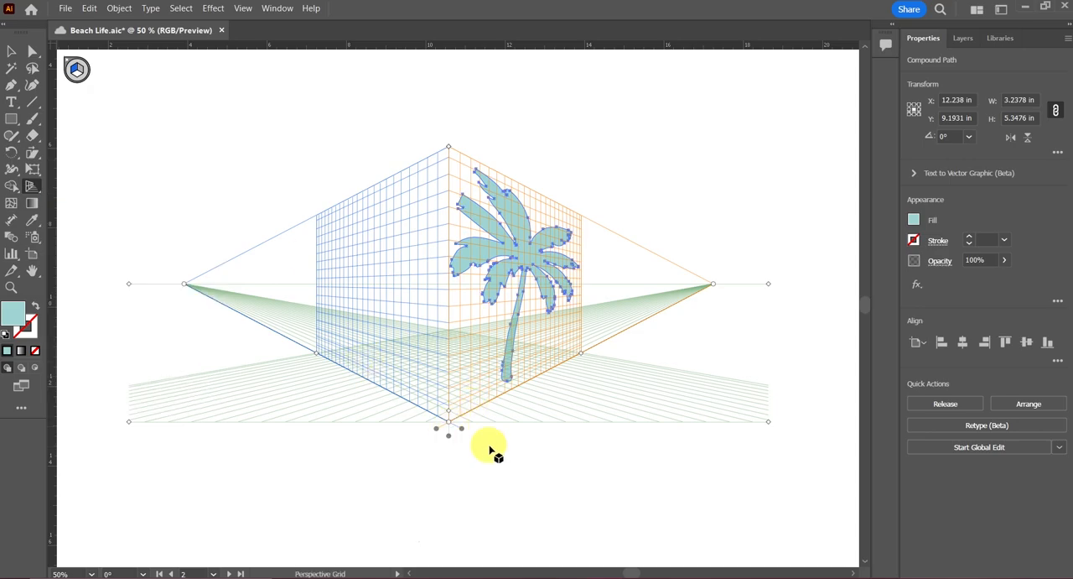
drag(450, 453, 450, 569)
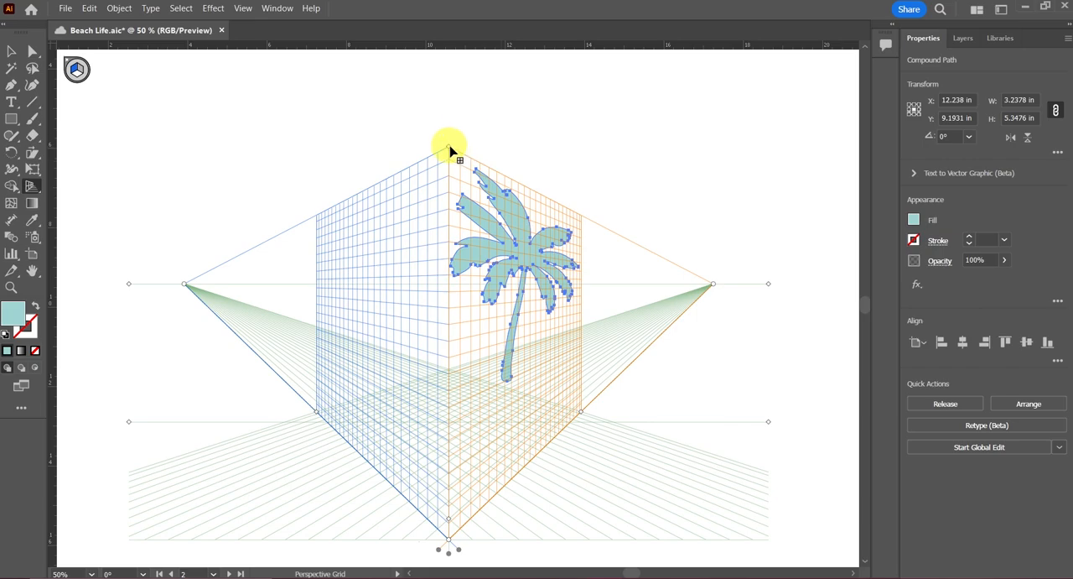
drag(448, 151, 449, 59)
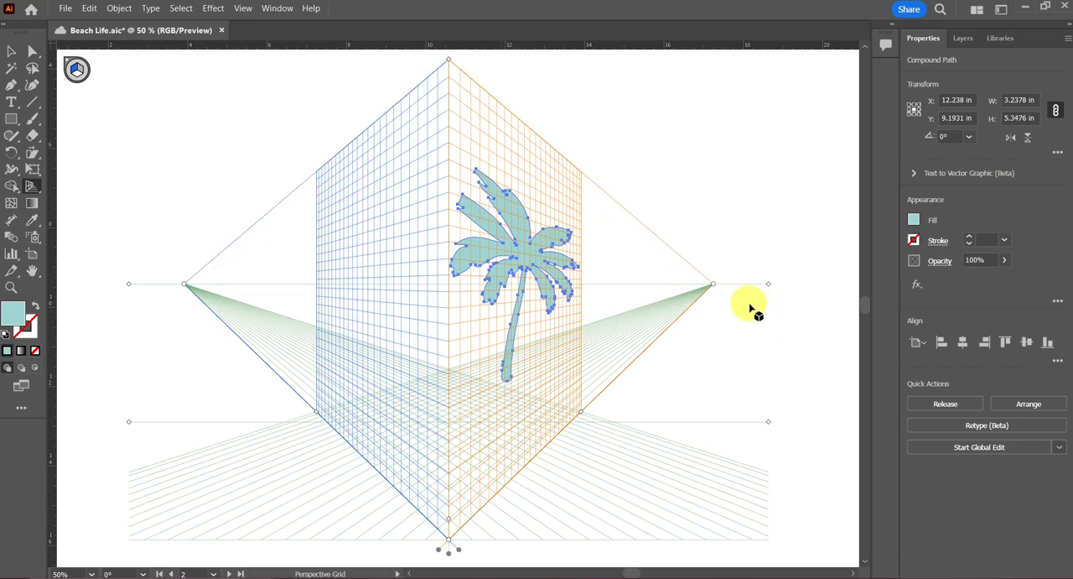